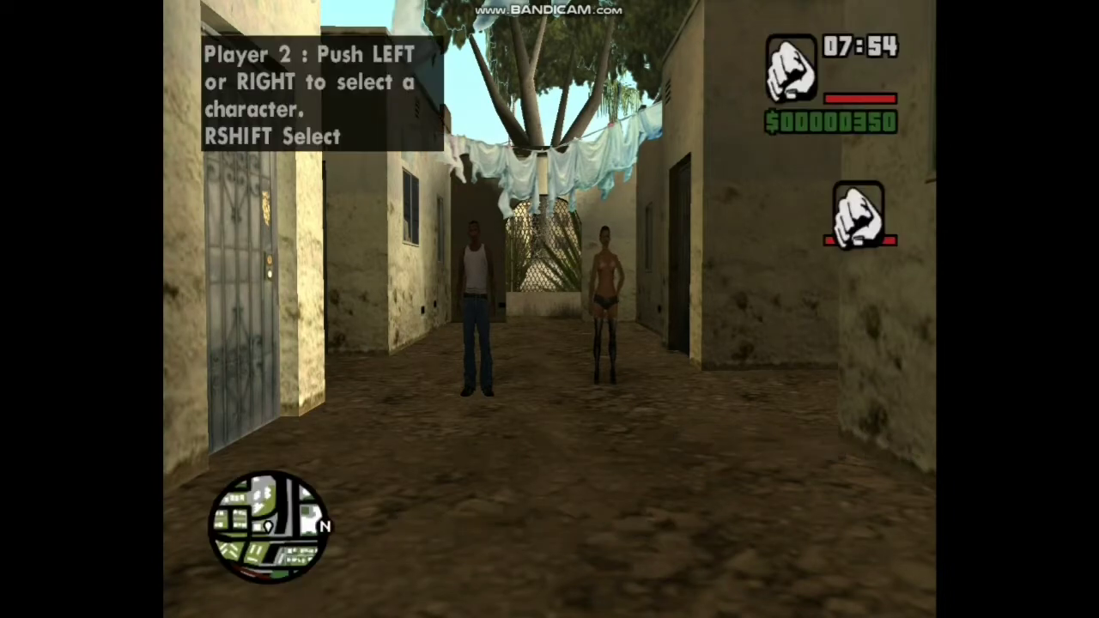
Step: Choose the police officer in the black uniform as player 2's character
key("Right")
key("Right")
key("Right")
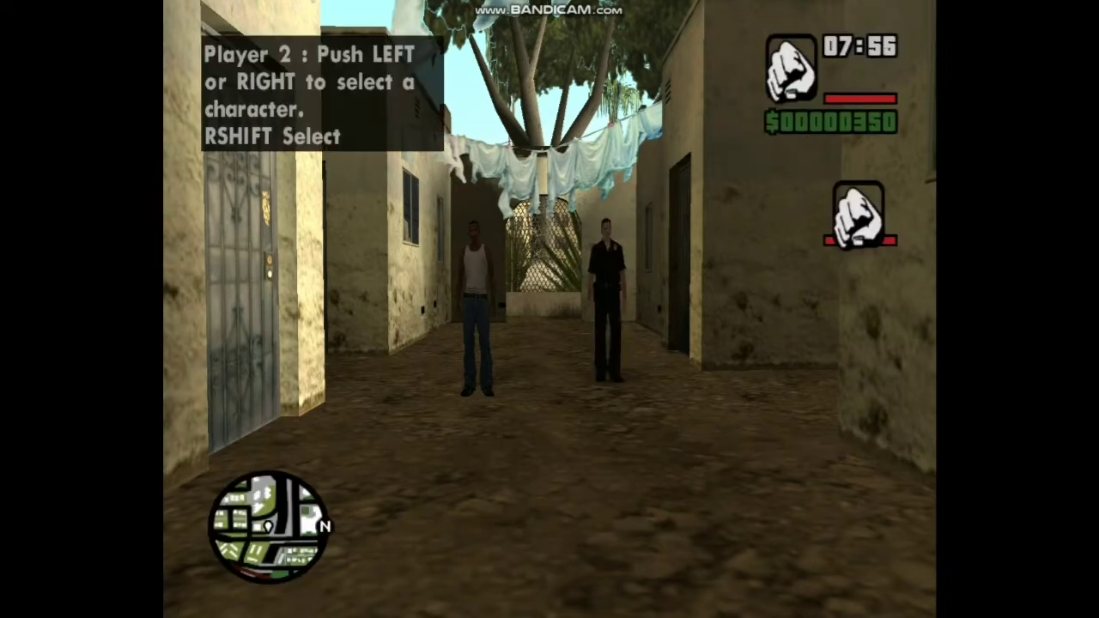
key("Shift_R")
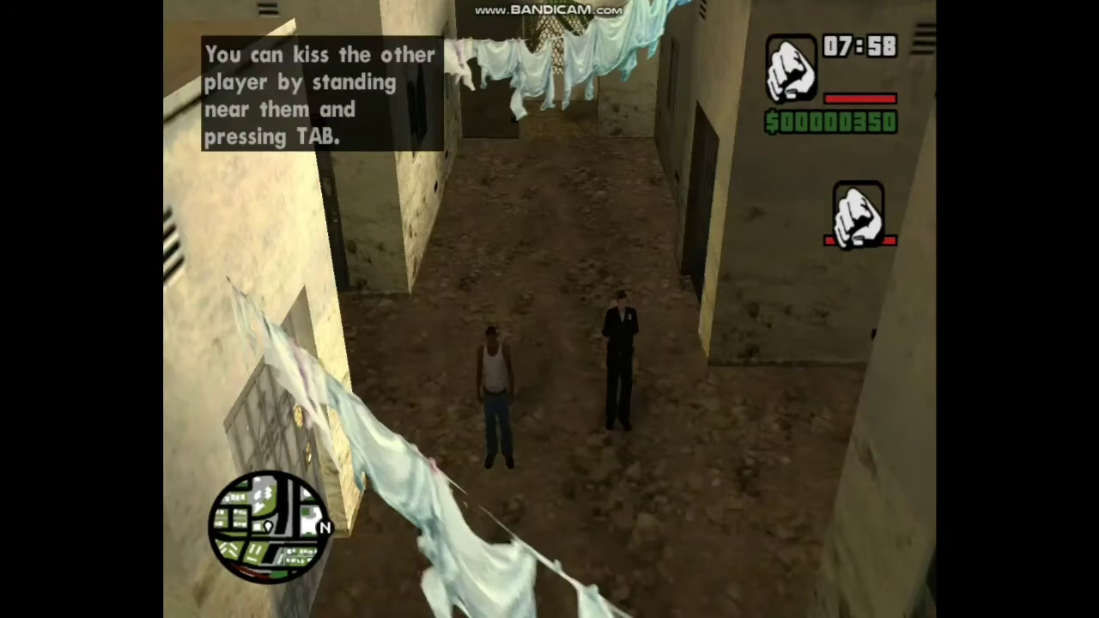
Step: Lead both characters out of the alley through the archway and switch player 2's weapon to the assault rifle
key("w")
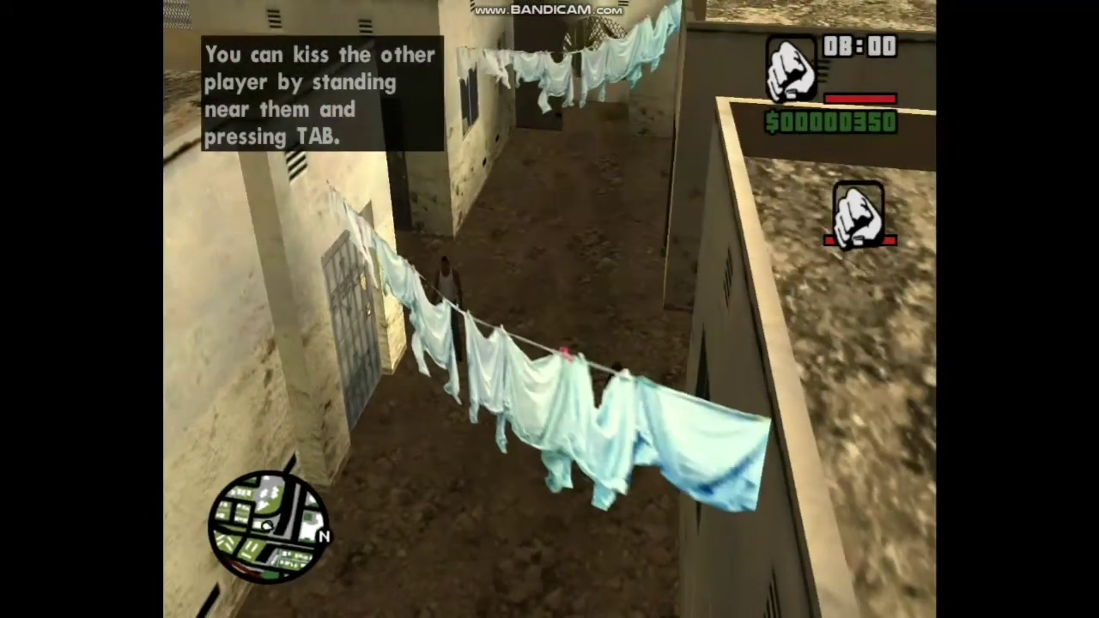
key("w")
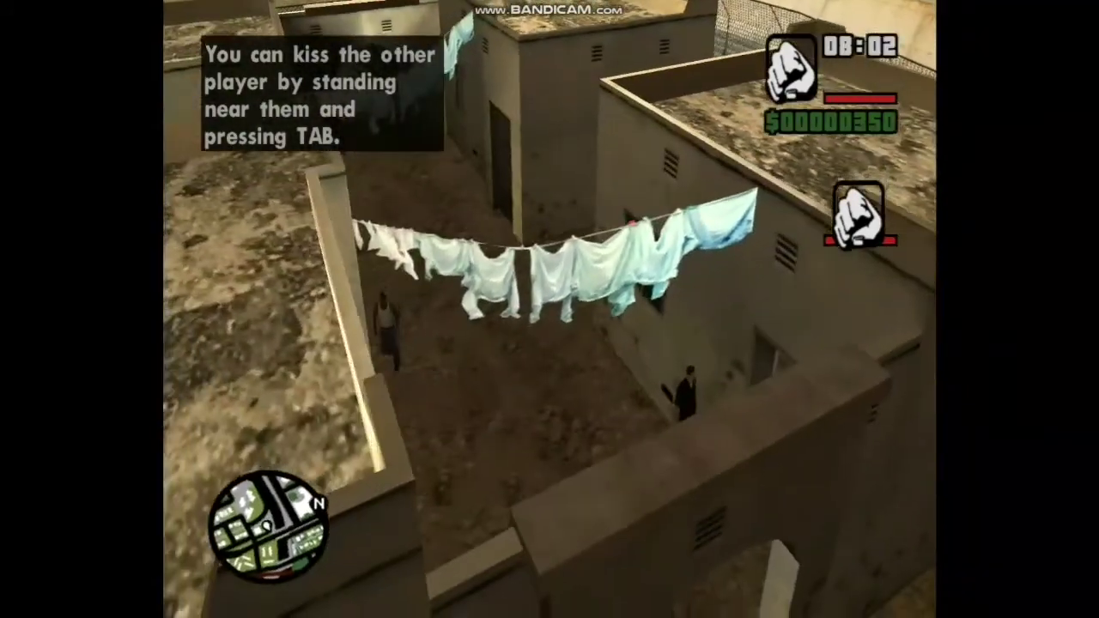
key("w")
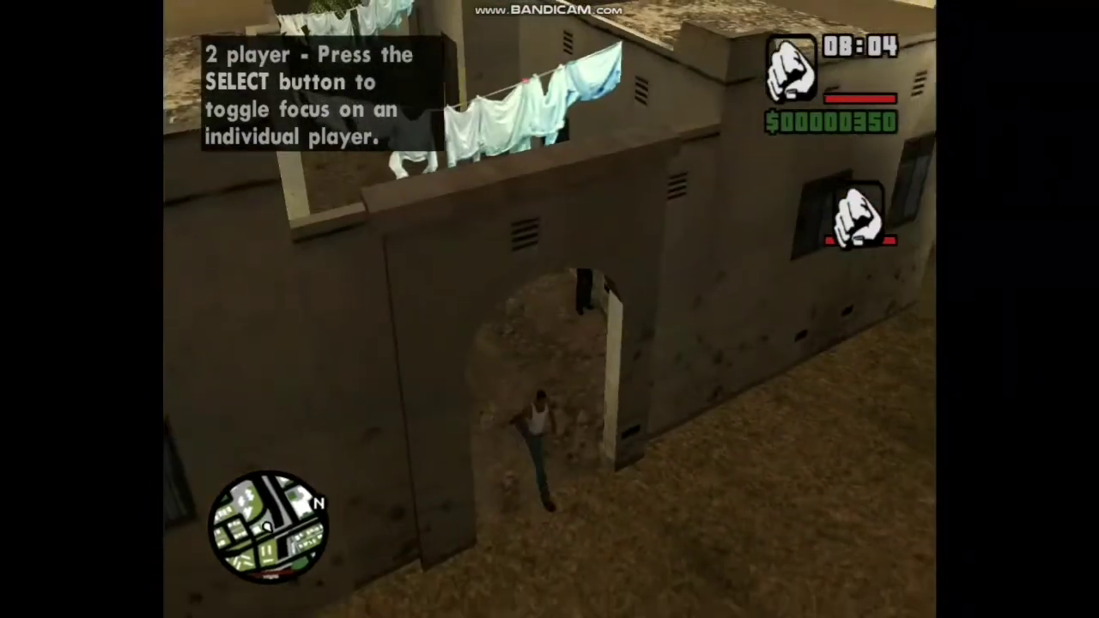
key("w")
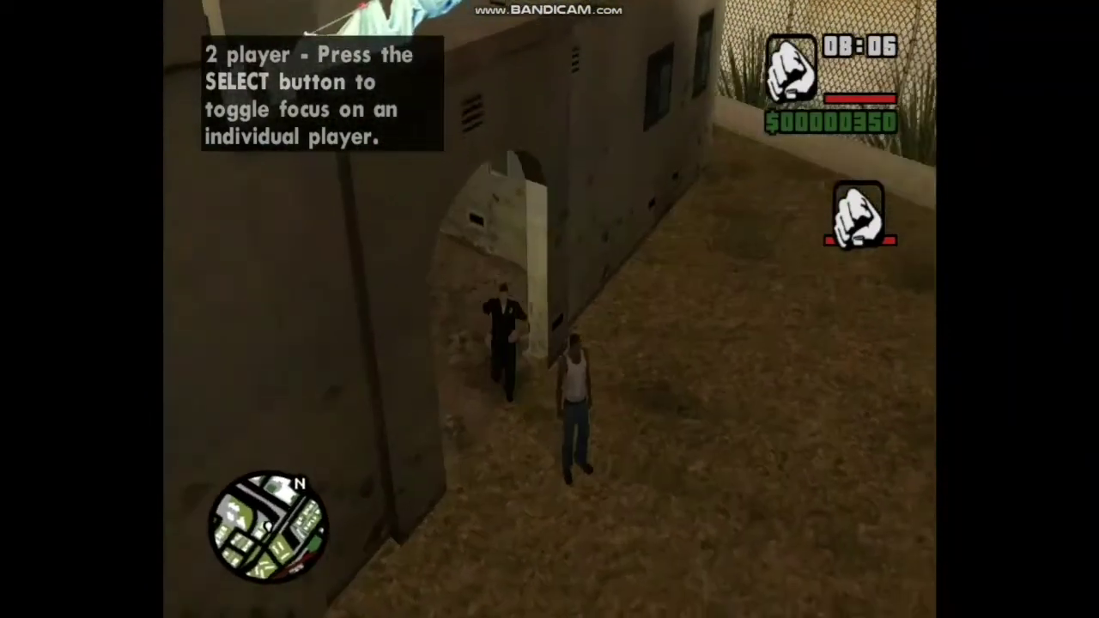
key("w")
key("e")
key("e")
key("e")
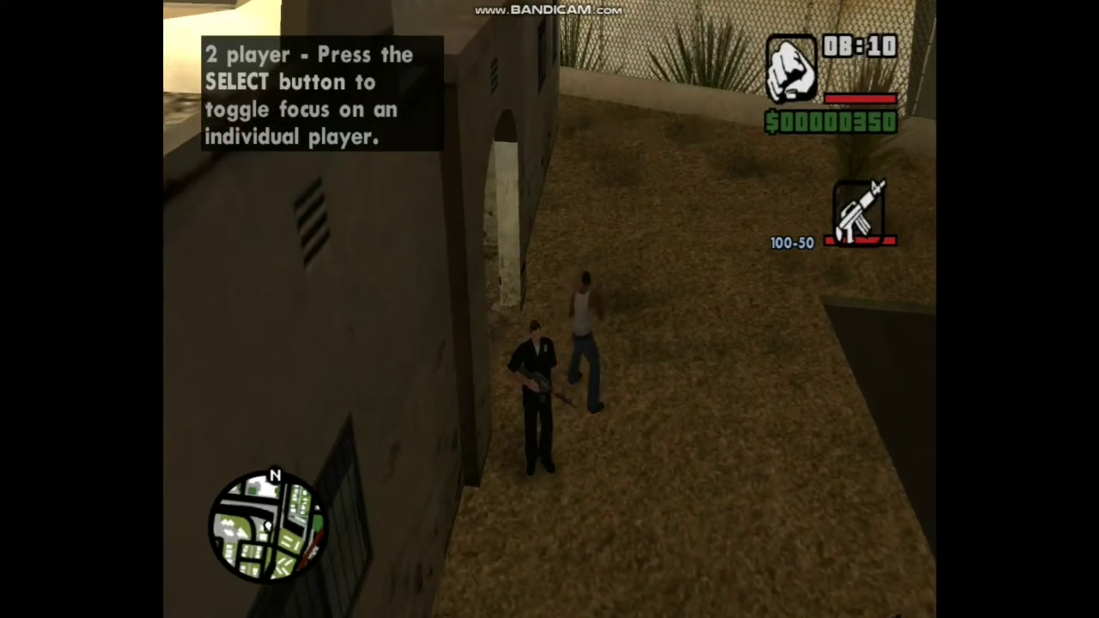
key("ctrl")
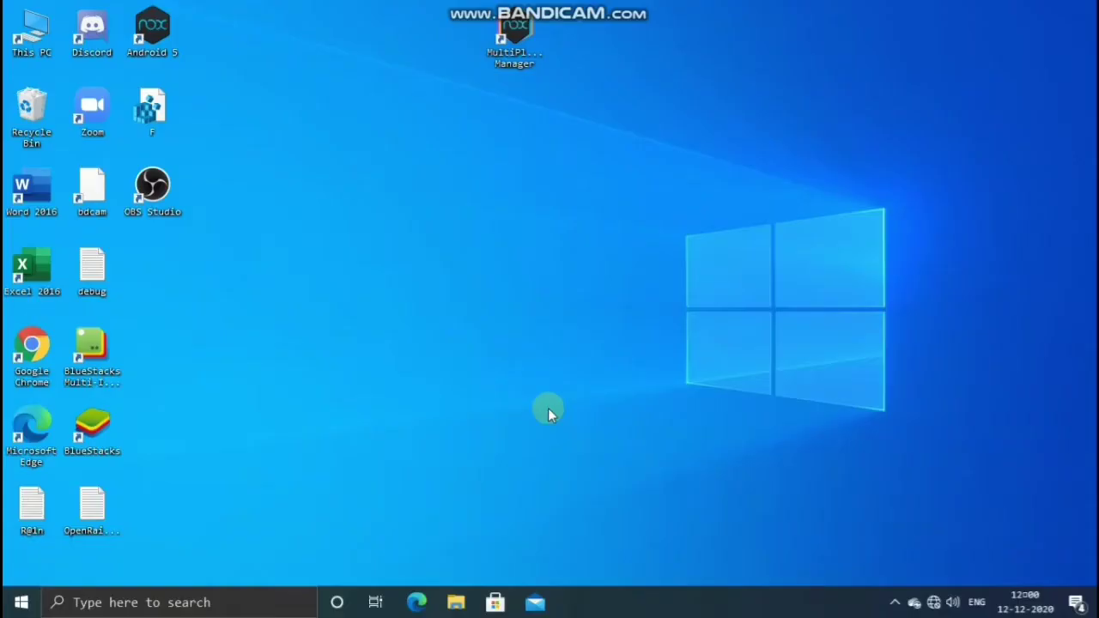
Step: Refresh the desktop and locate the GTA SA 2 PLAYER MOD archive in the Downloads folder
right_click(548, 408)
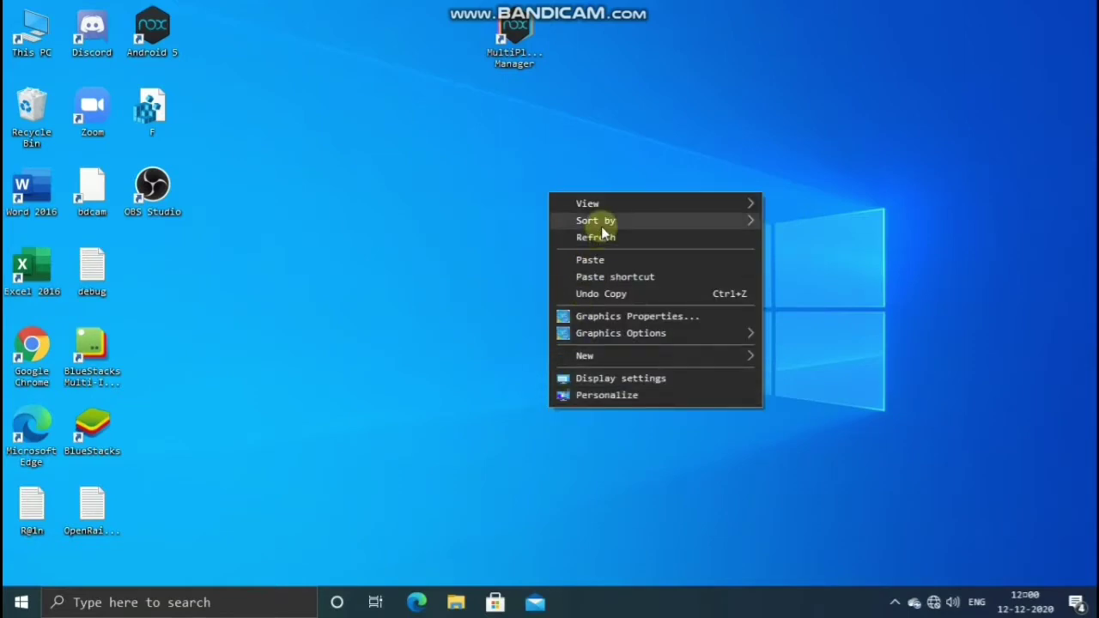
left_click(600, 238)
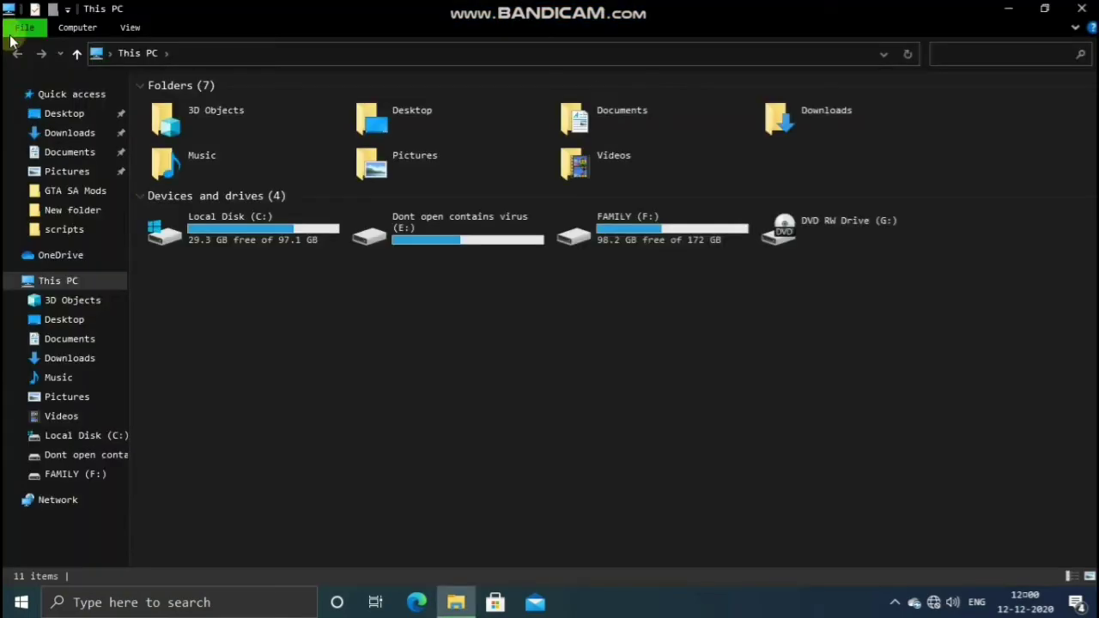
left_click(80, 133)
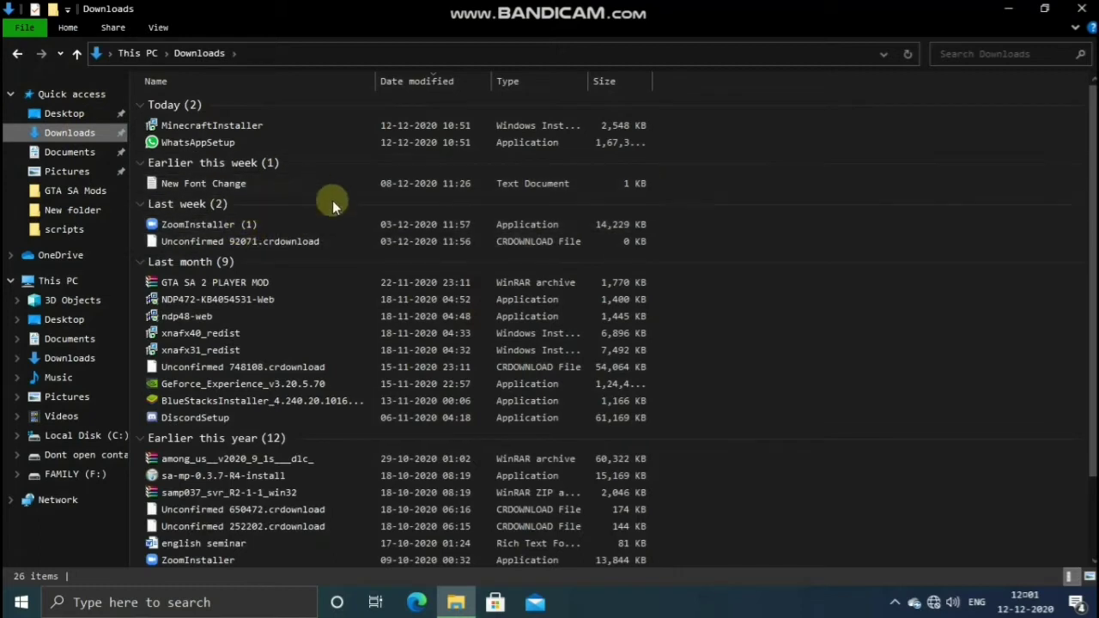
left_click(234, 286)
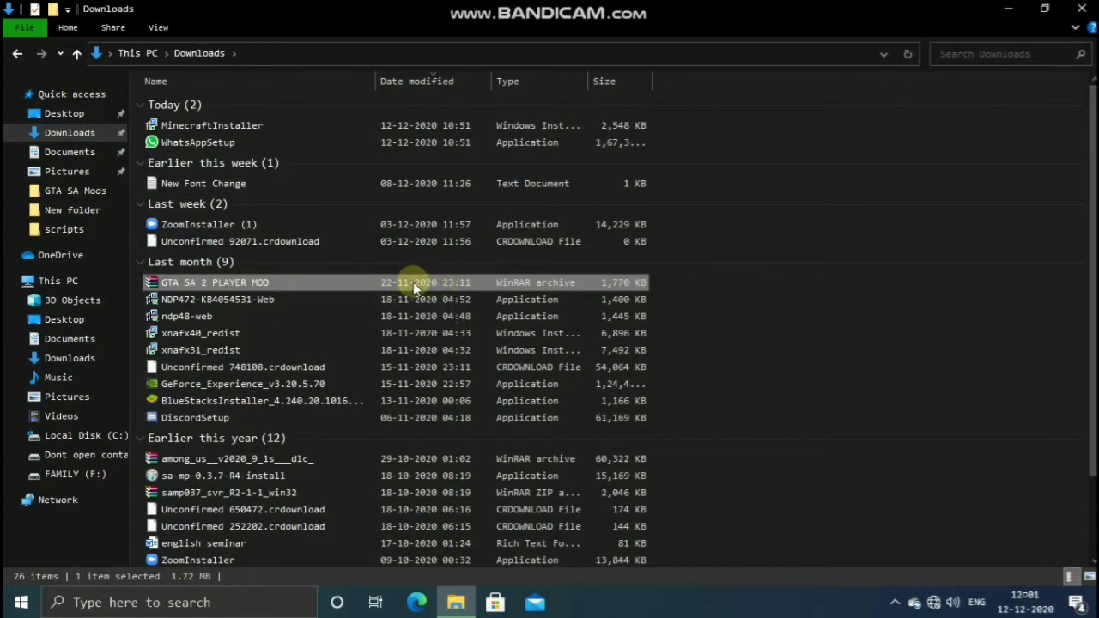
Step: Copy main.scm and the script IMG file from the data\script folder of GTA San Andreas on drive E
left_click(110, 455)
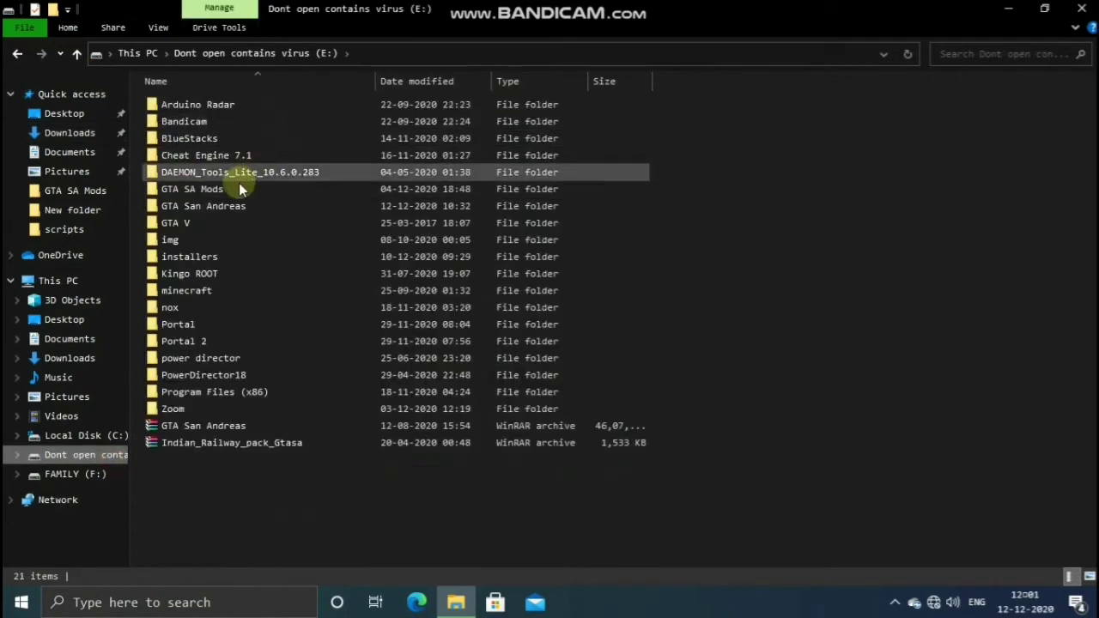
double_click(239, 206)
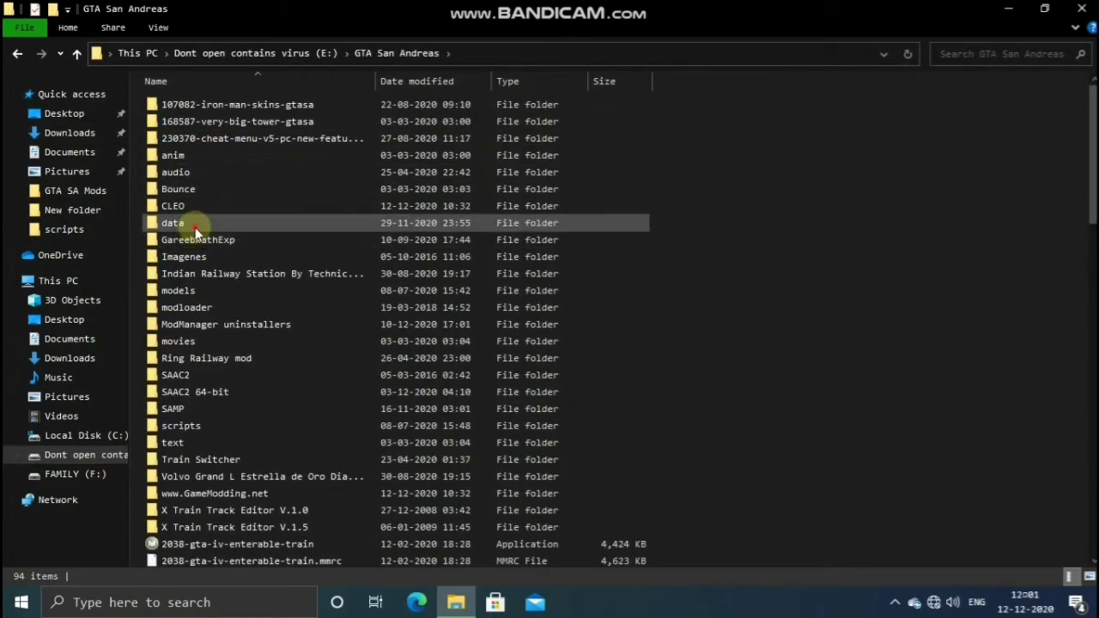
double_click(195, 227)
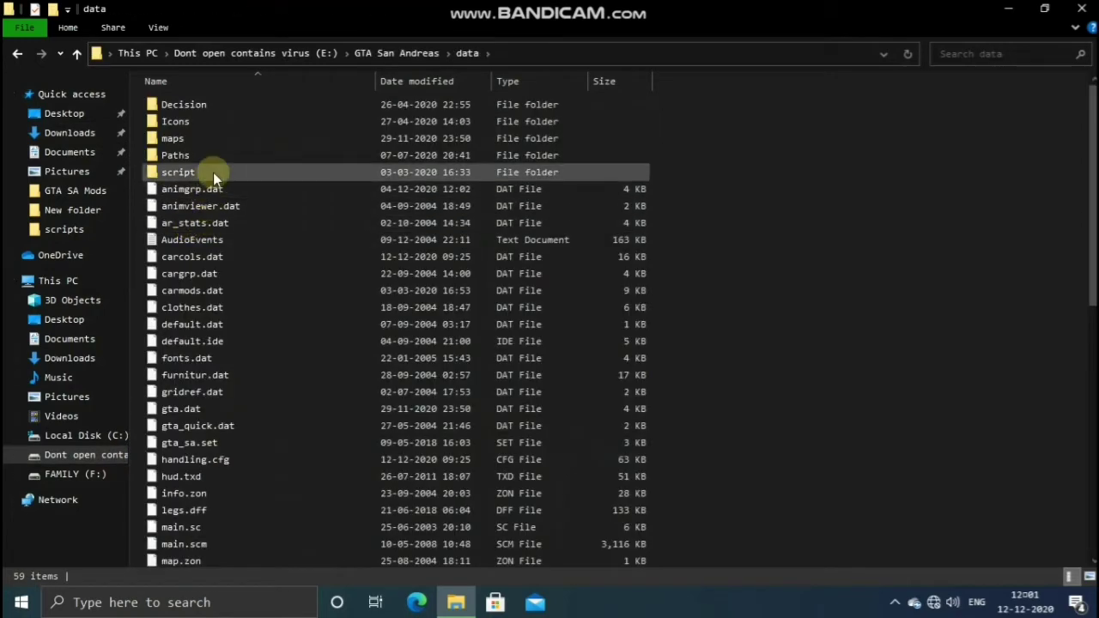
double_click(269, 172)
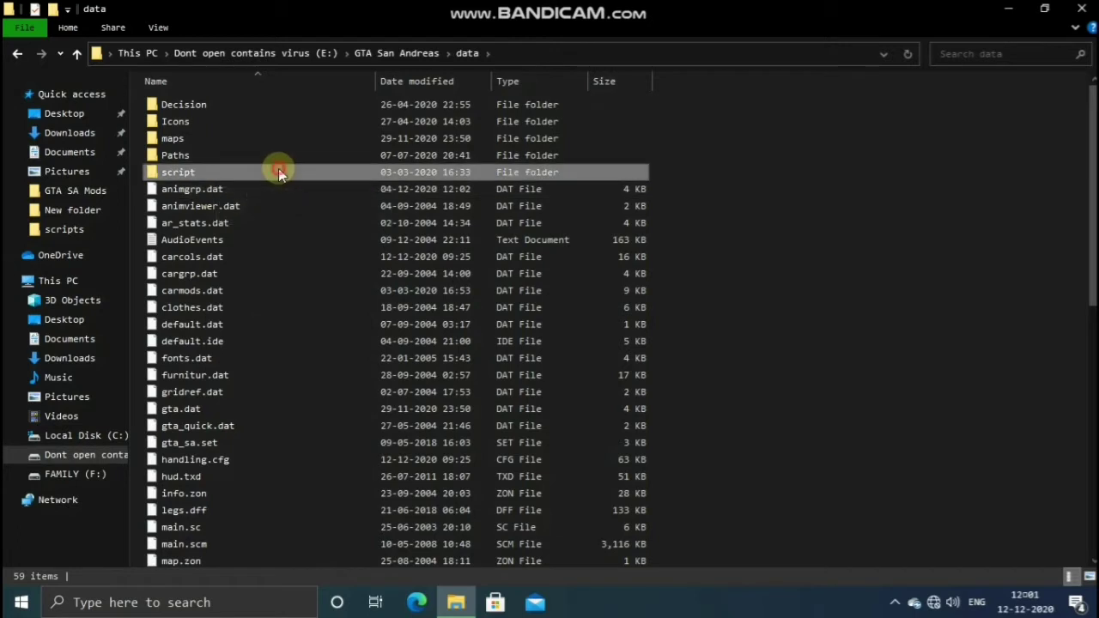
left_click(177, 122)
key("ctrl+a")
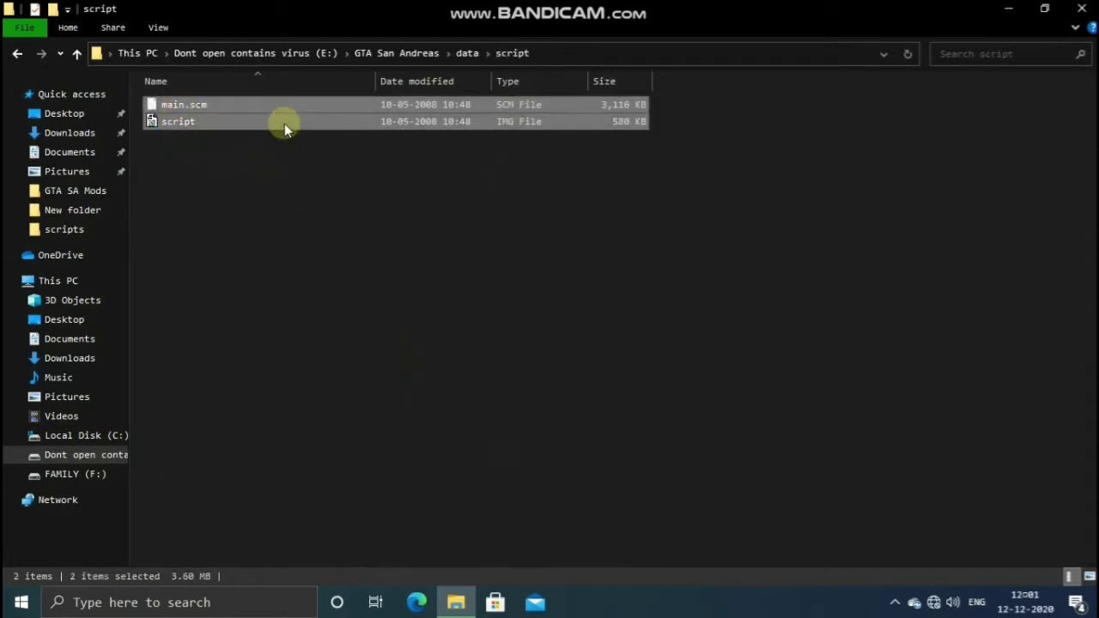
right_click(307, 113)
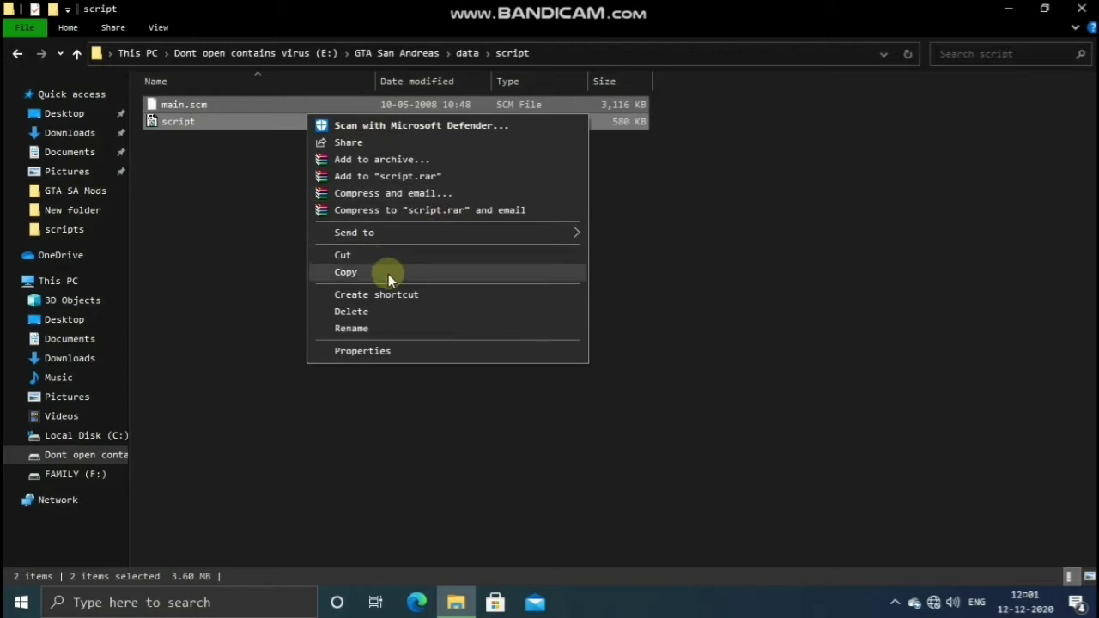
left_click(388, 274)
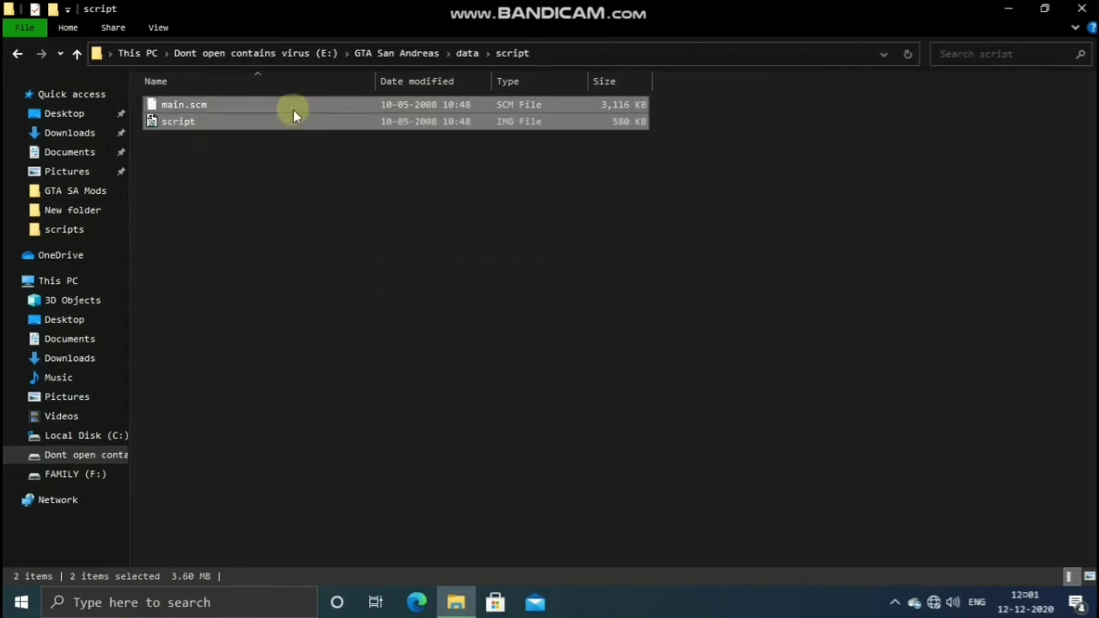
Step: Create a new folder named backup in the root of drive E
left_click(93, 459)
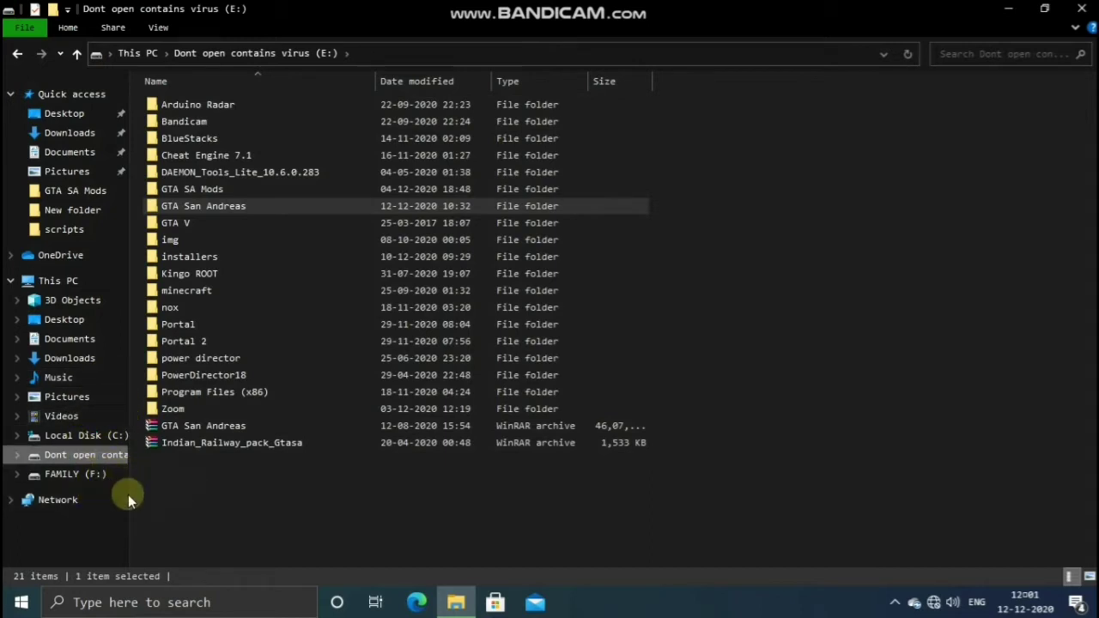
right_click(220, 482)
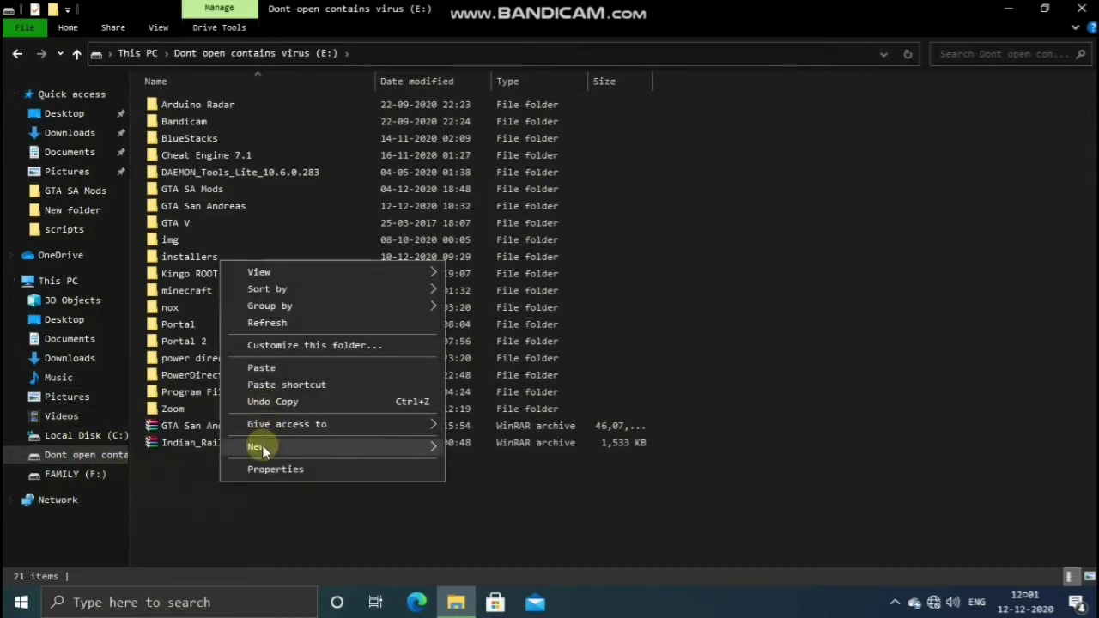
mouse_move(262, 445)
left_click(502, 236)
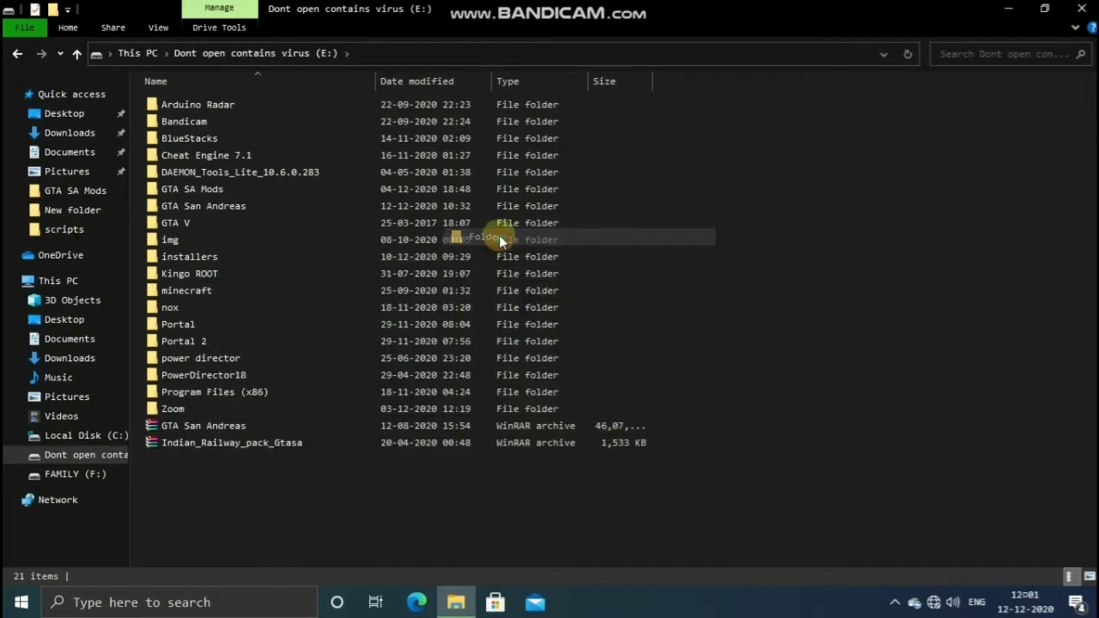
type("backup")
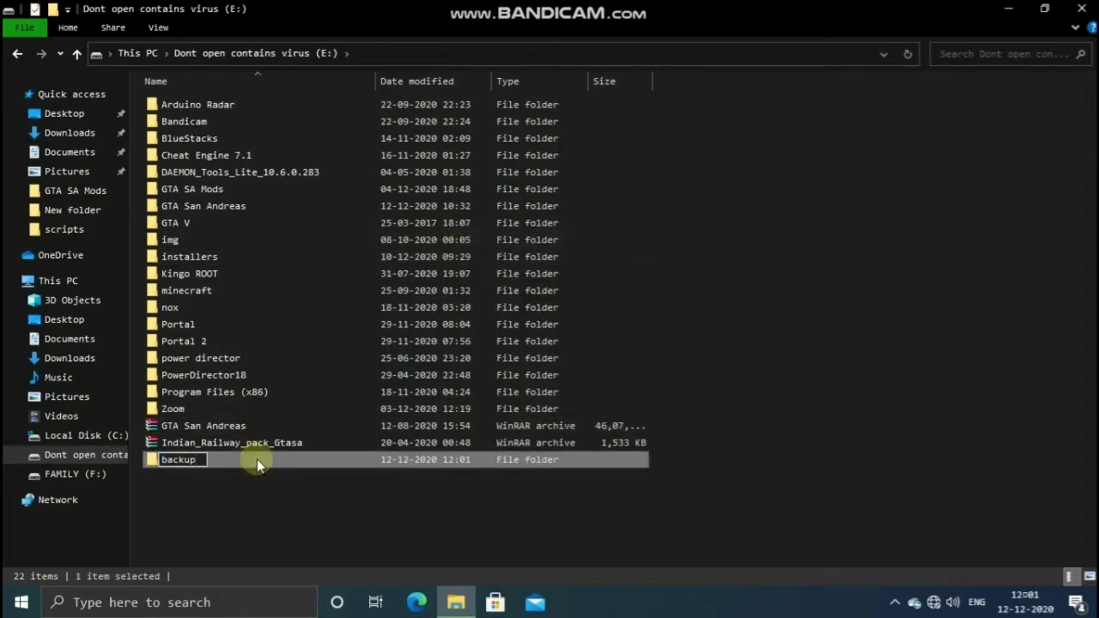
key("Return")
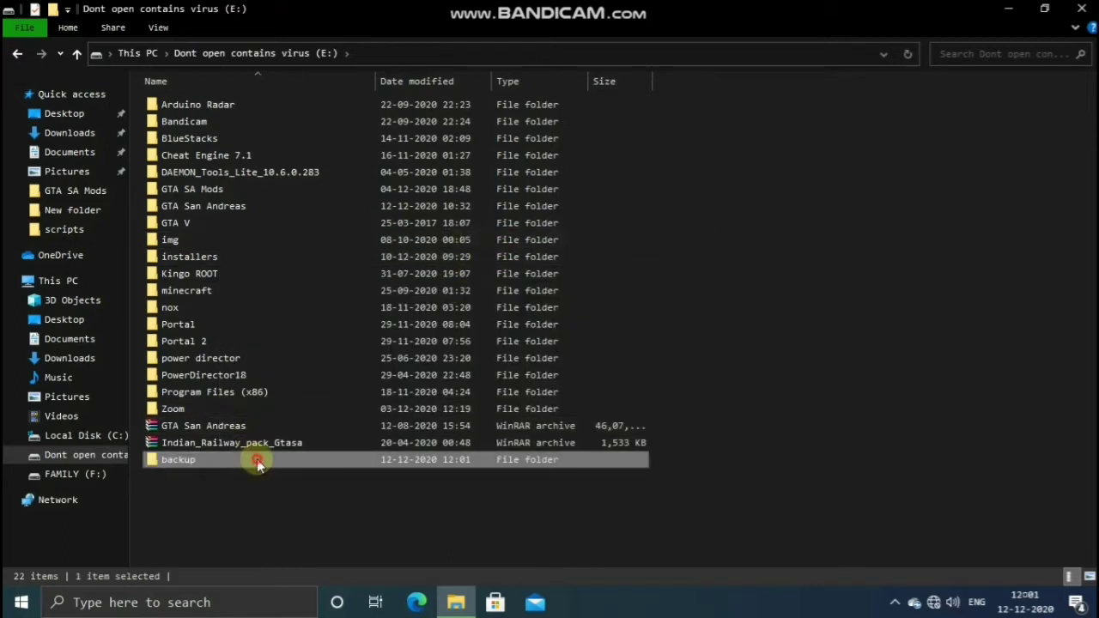
Step: Paste the copied main.scm and script files into the backup folder
double_click(257, 459)
right_click(282, 248)
left_click(320, 352)
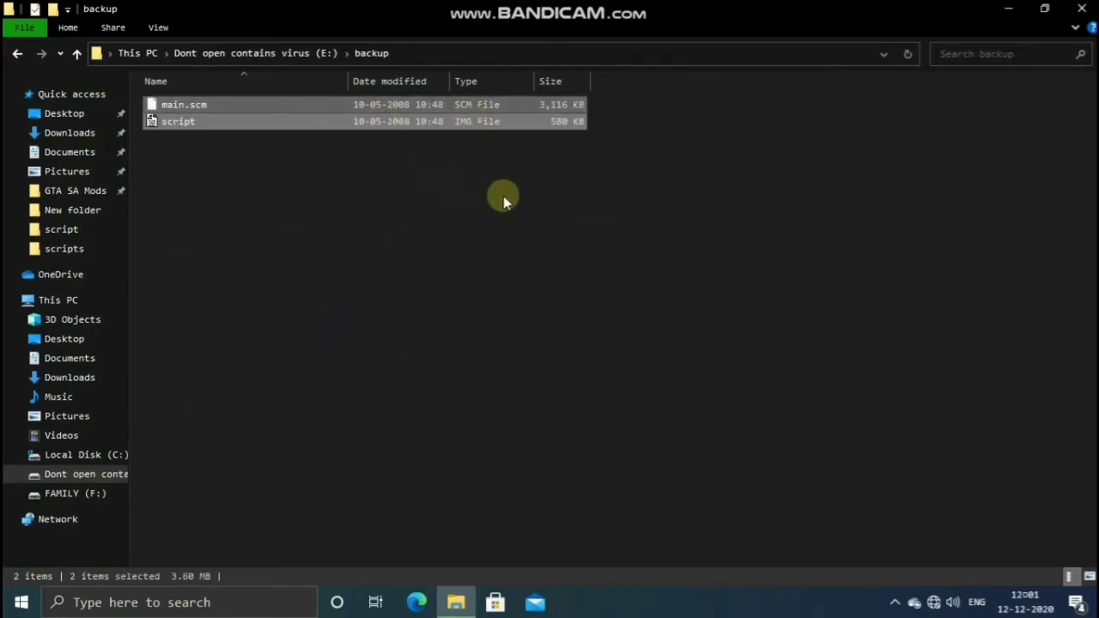
Step: Open the GTA SA 2 PLAYER MOD archive from the Downloads folder in WinRAR
left_click(16, 57)
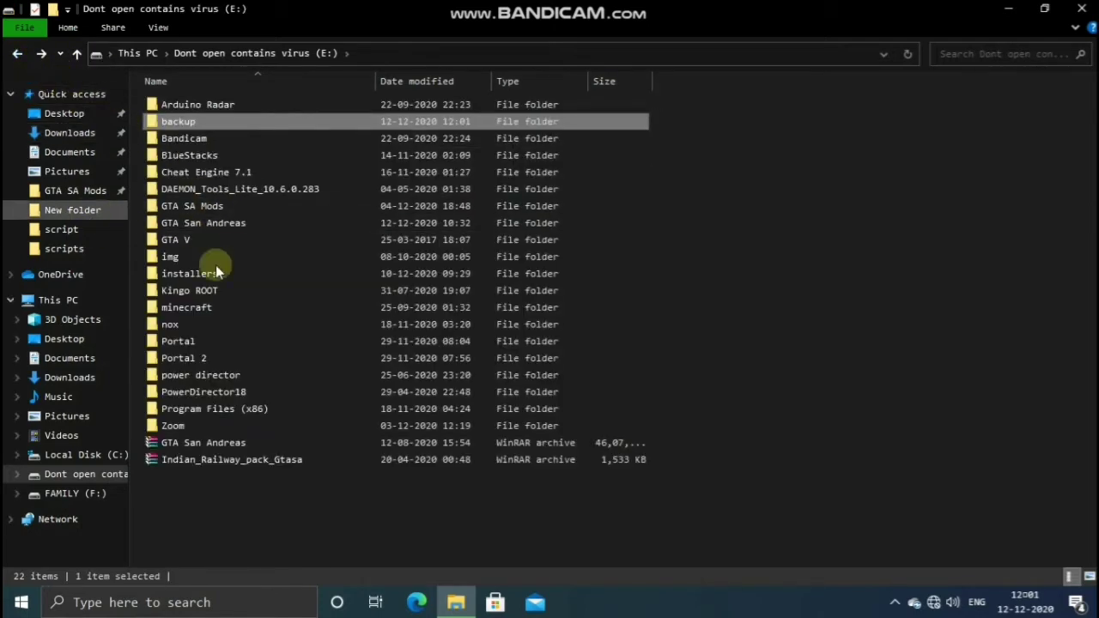
left_click(68, 133)
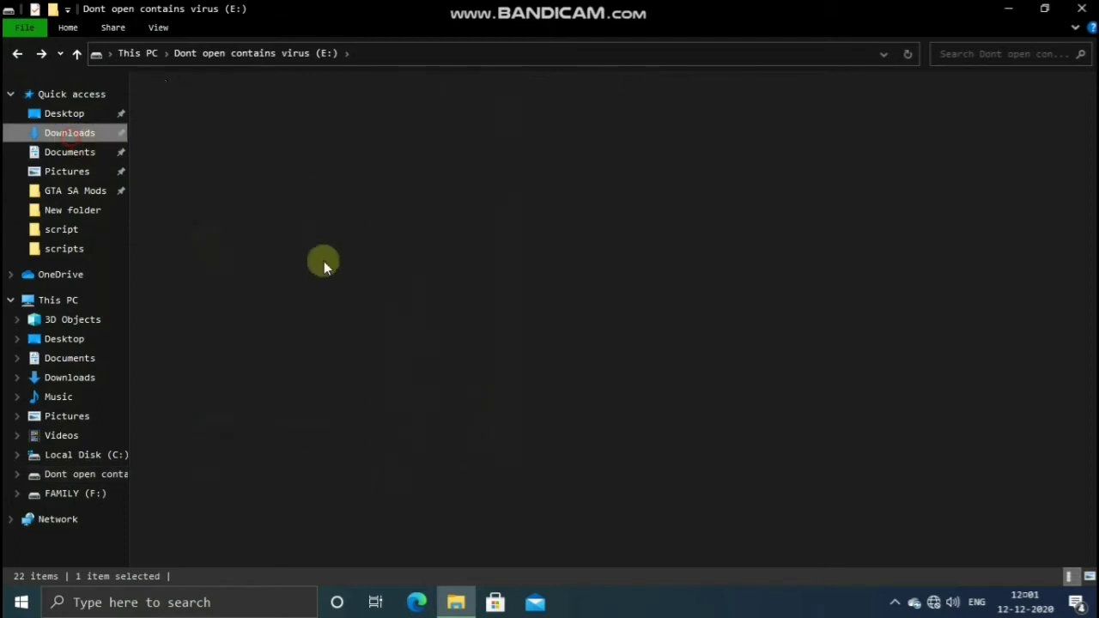
left_click(241, 287)
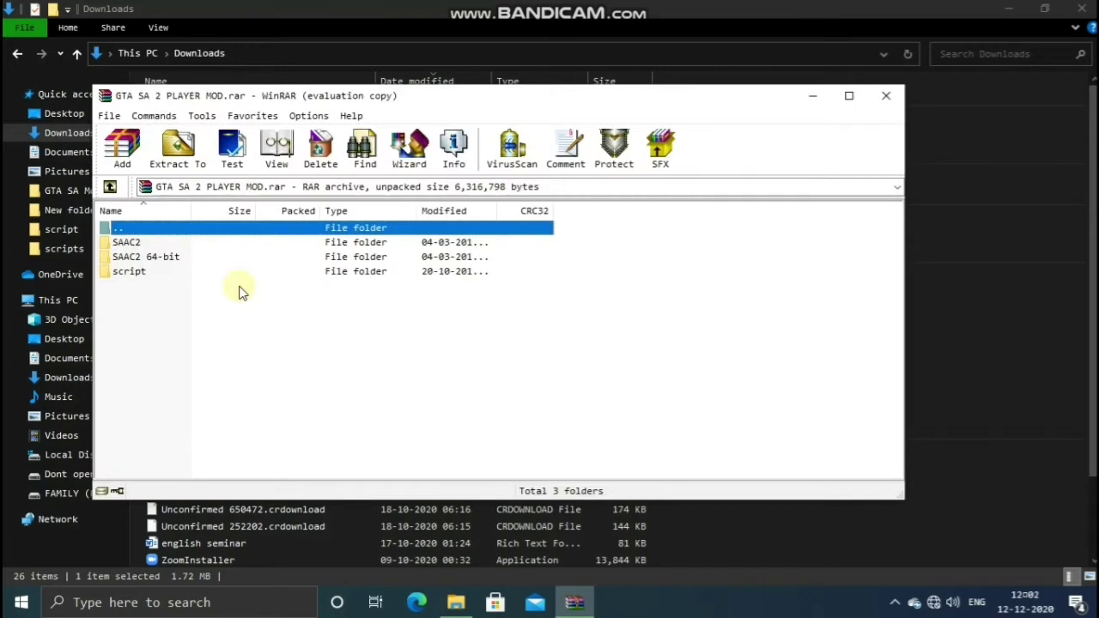
Step: Extract the SAAC2, SAAC2 64-bit and script folders to E:\GTA San Andreas and close the archive
left_click(135, 273)
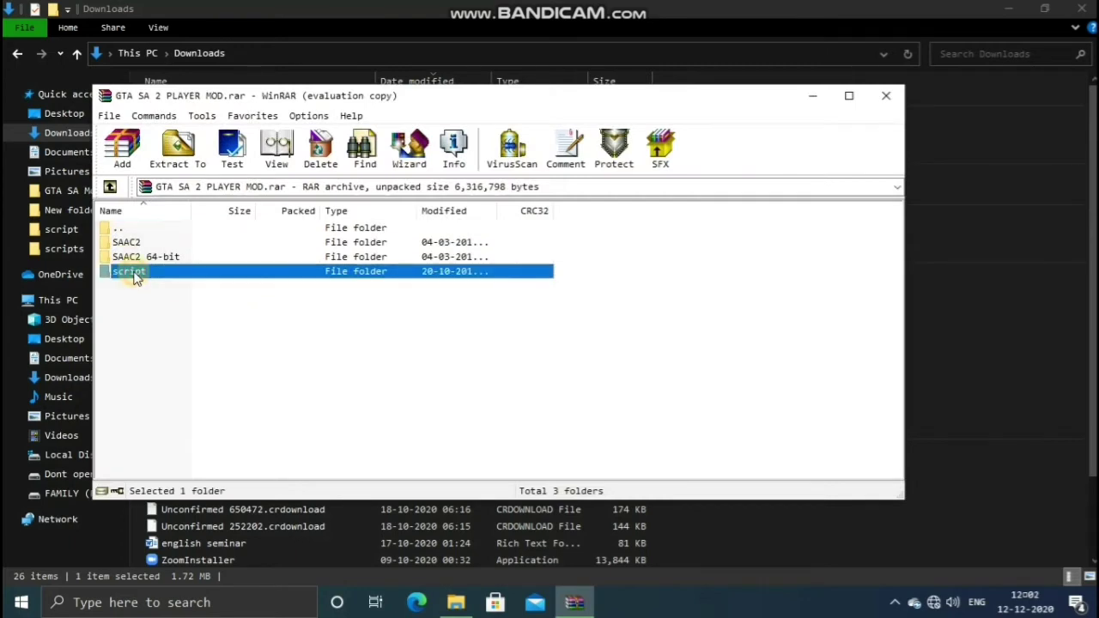
left_click(126, 243, "shift")
left_click(178, 147)
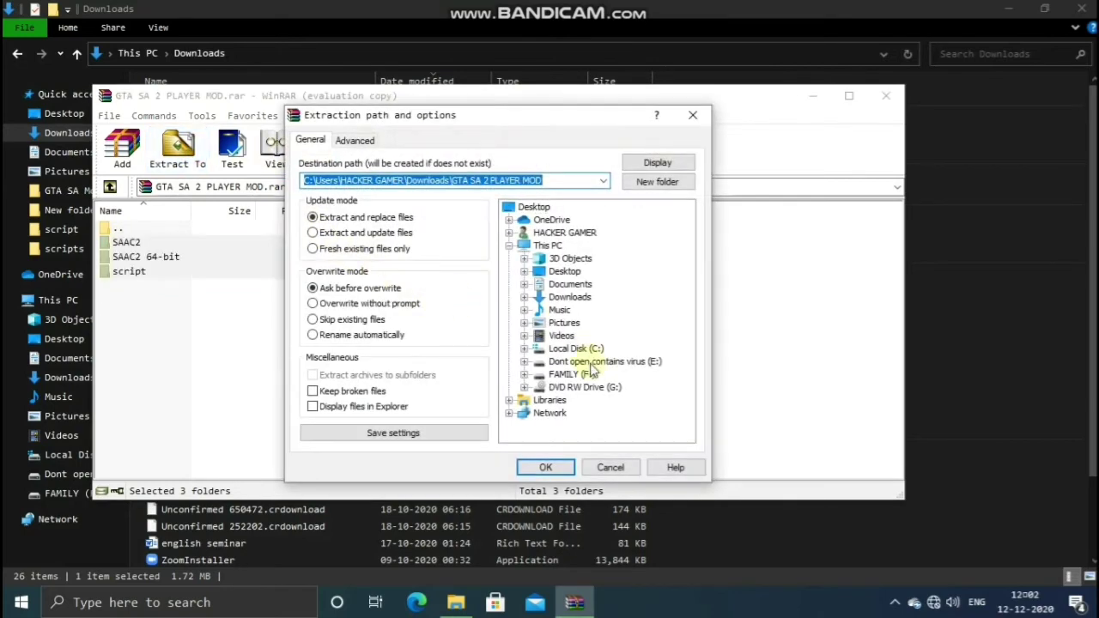
left_click(590, 363)
left_click(598, 323)
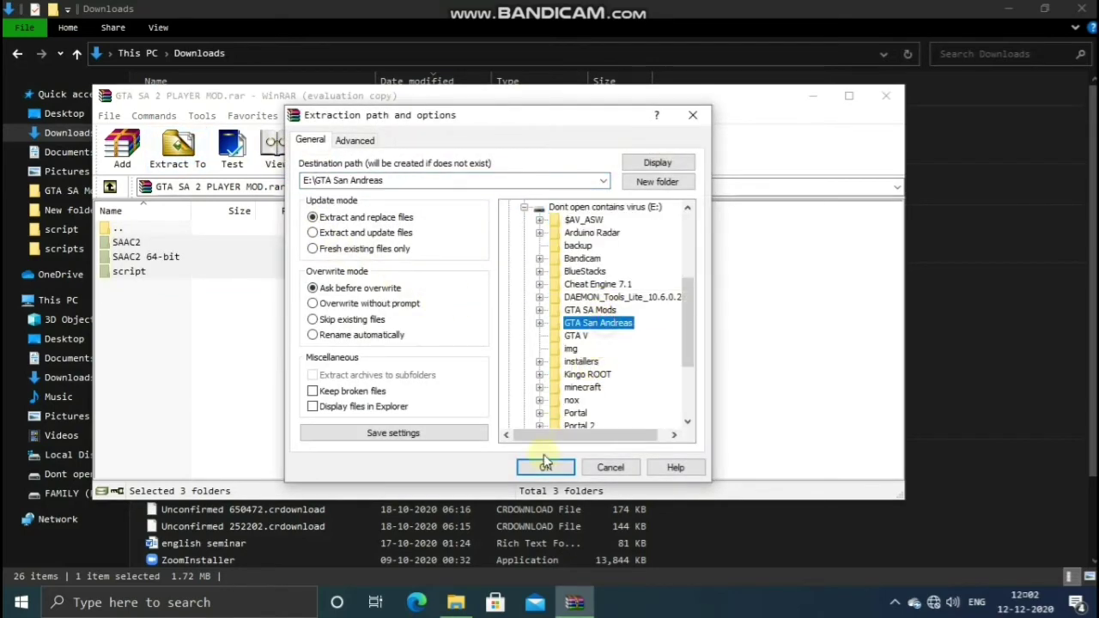
left_click(543, 463)
left_click(427, 387)
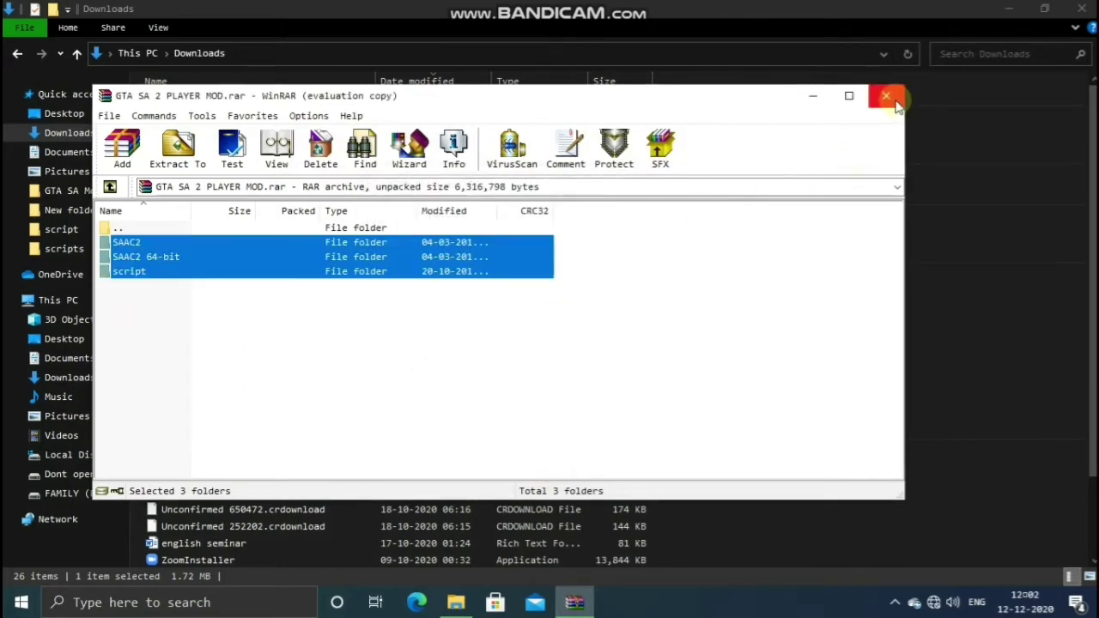
double_click(339, 271)
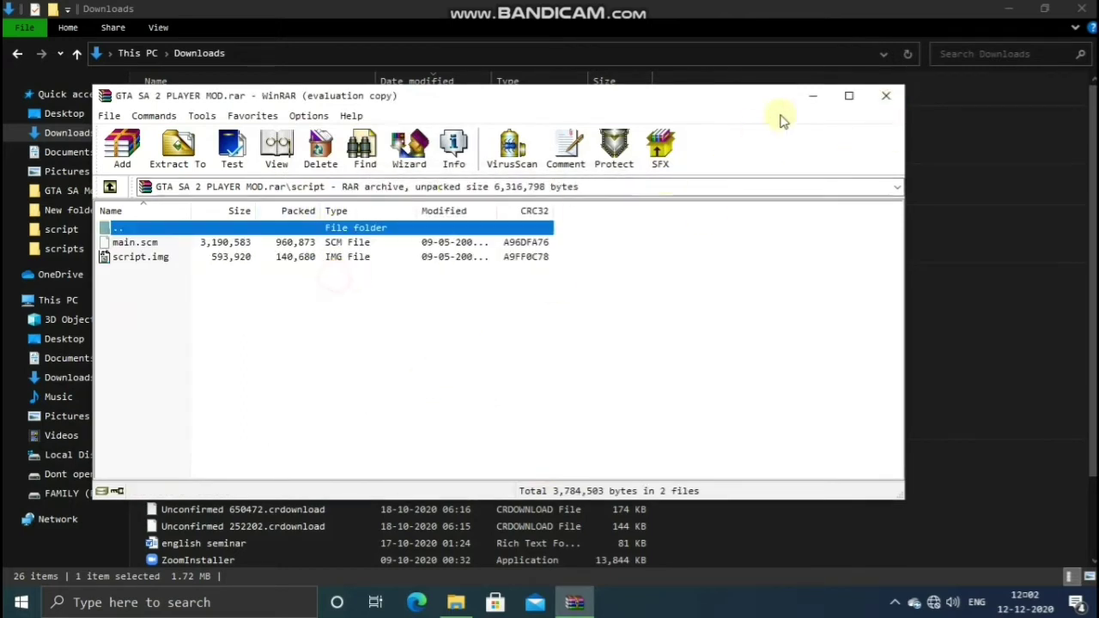
left_click(889, 98)
Step: Copy the main.scm and script files from the scripts folder inside E:\GTA San Andreas
left_click(17, 54)
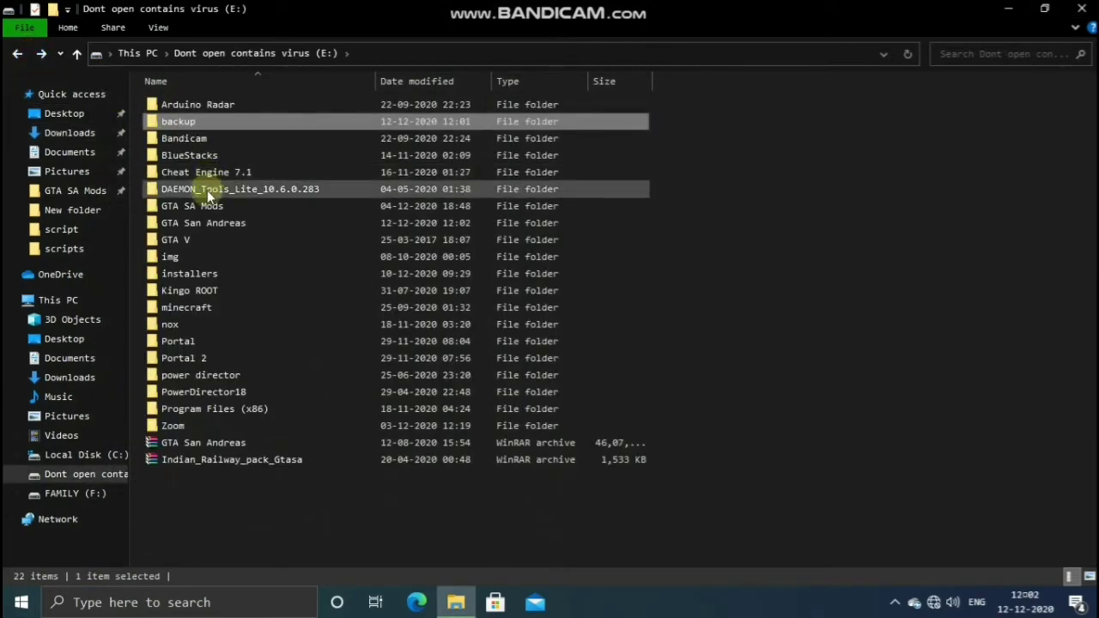
double_click(206, 222)
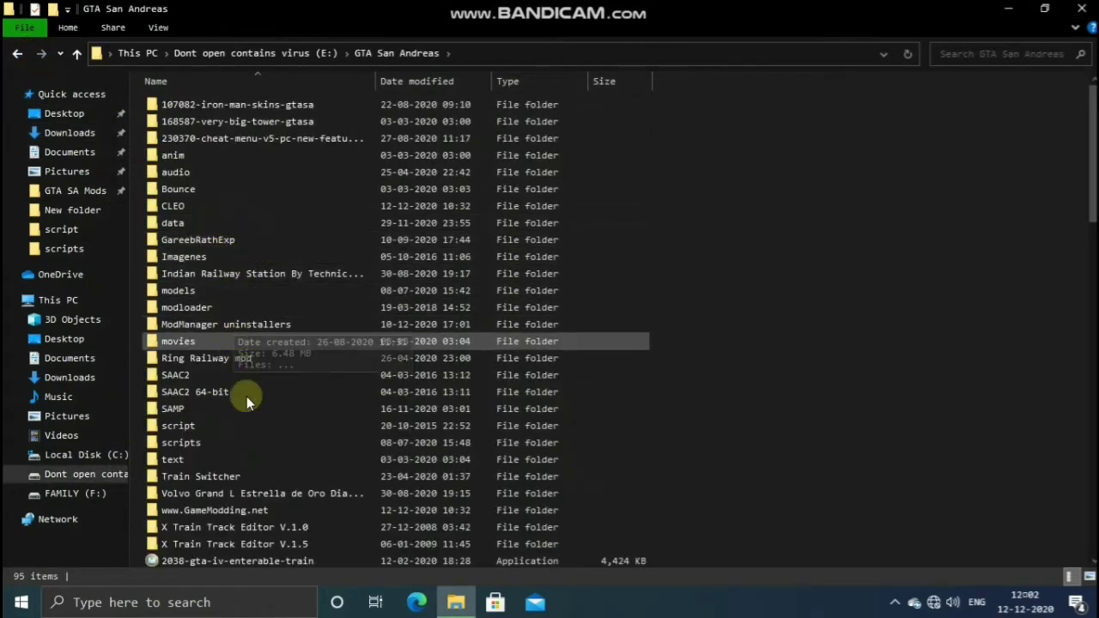
scroll(247, 396, "down", 2)
double_click(178, 357)
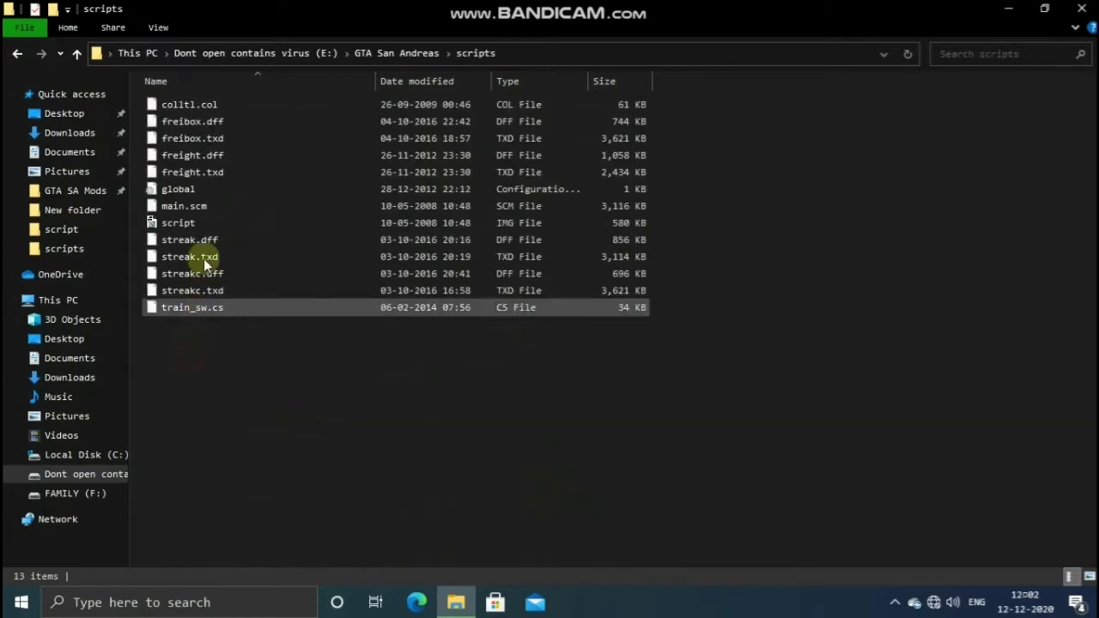
left_click(184, 223)
left_click(184, 207, "shift")
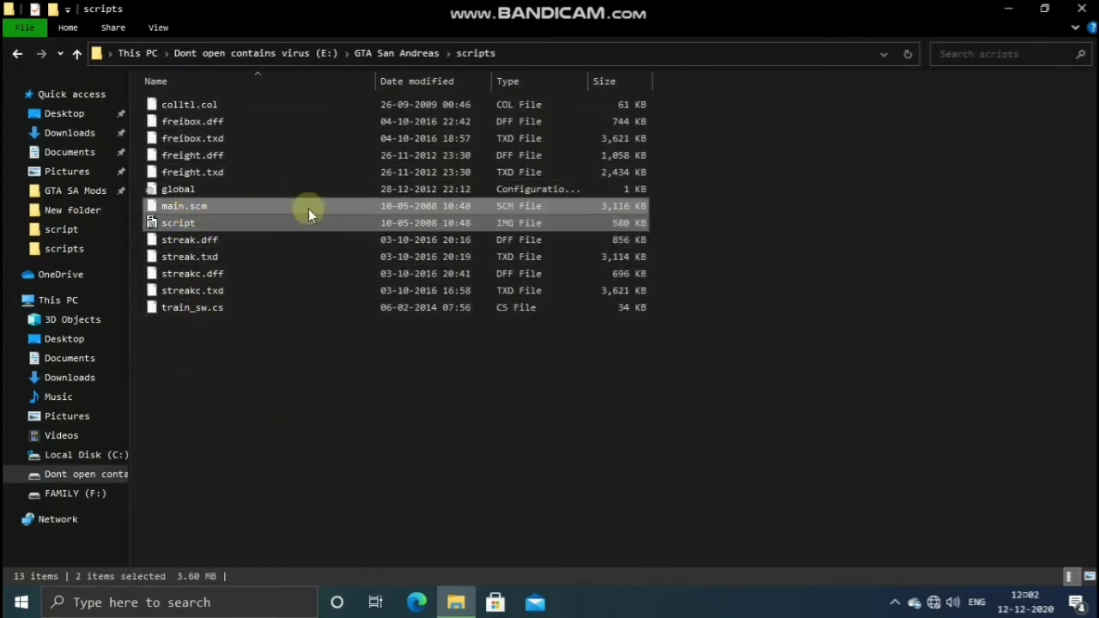
left_click_drag(324, 212, 324, 215)
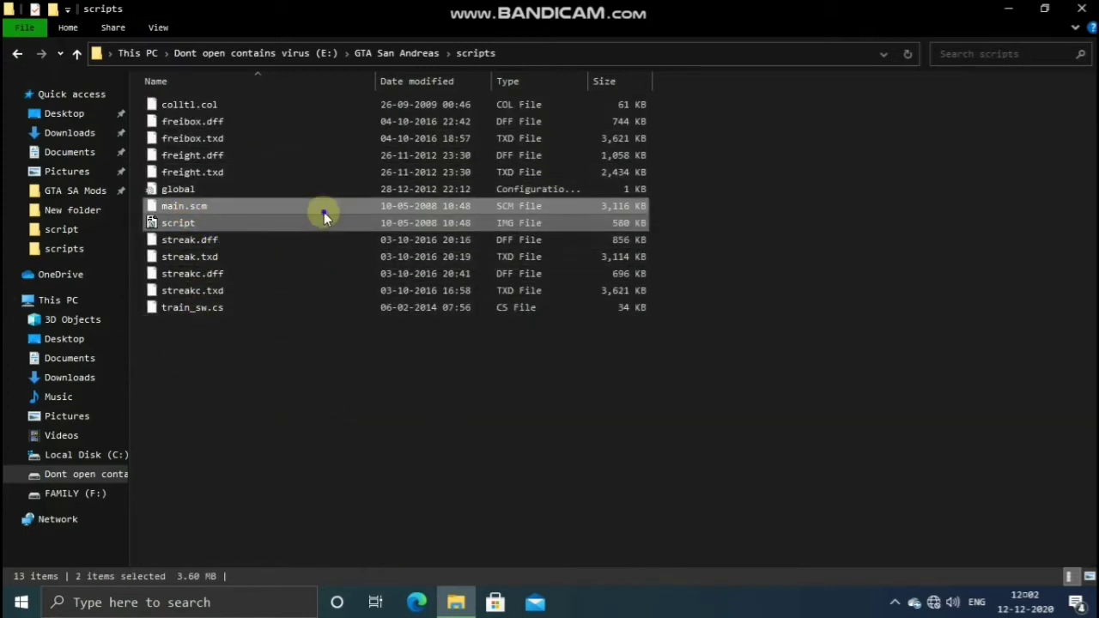
right_click(324, 214)
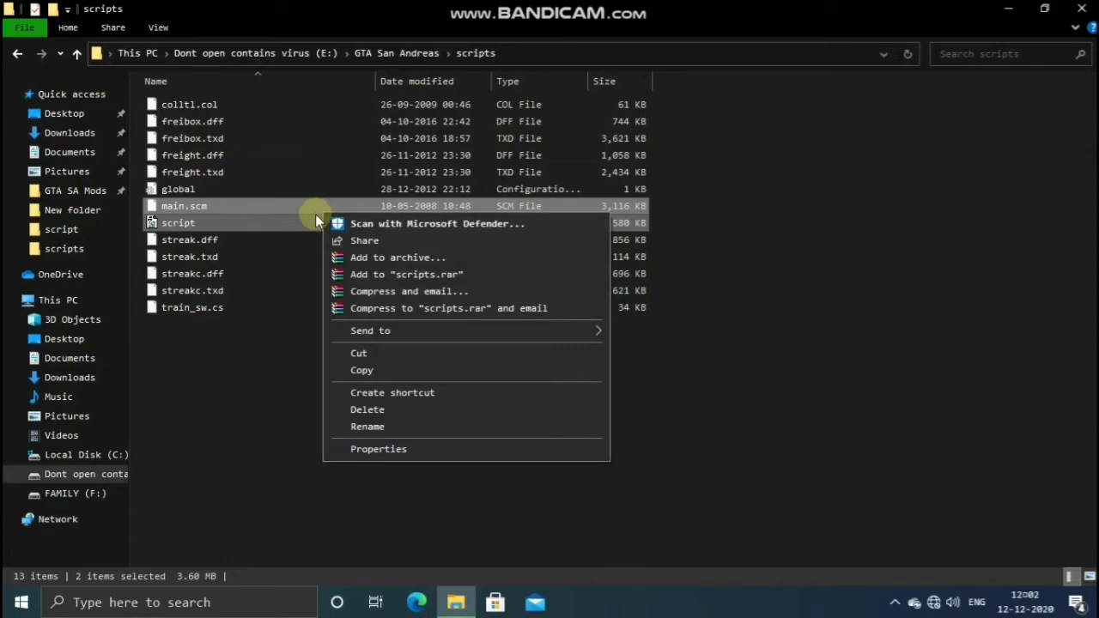
left_click(363, 370)
Step: Paste the copied files into GTA San Andreas\data\script, replacing the existing main.scm and script files
left_click(17, 53)
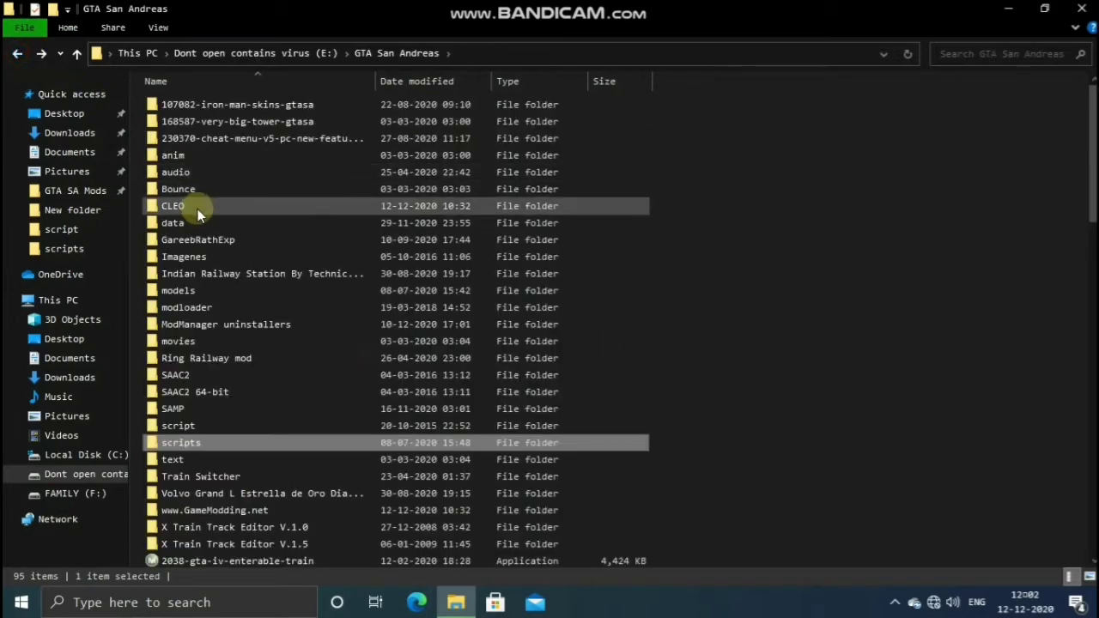
double_click(190, 223)
double_click(187, 171)
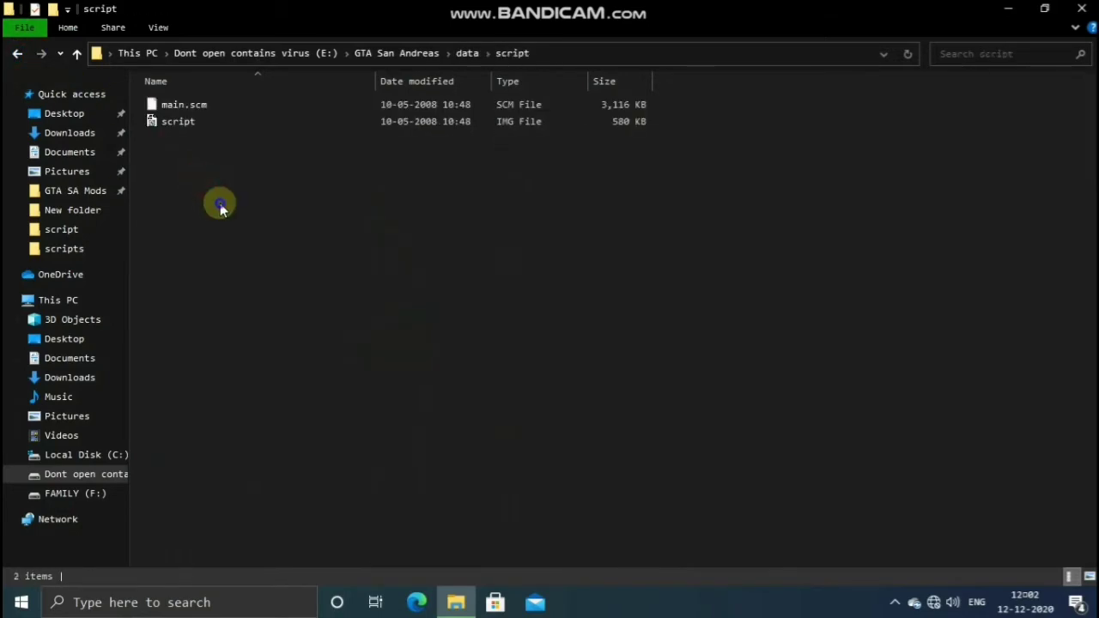
right_click(220, 206)
left_click(261, 311)
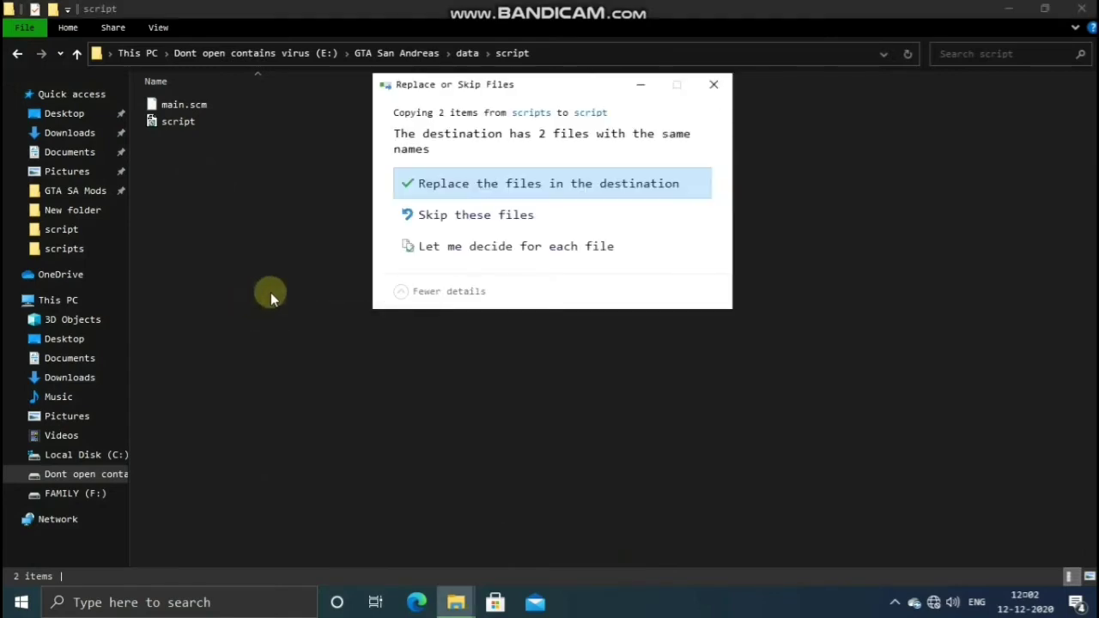
left_click(484, 184)
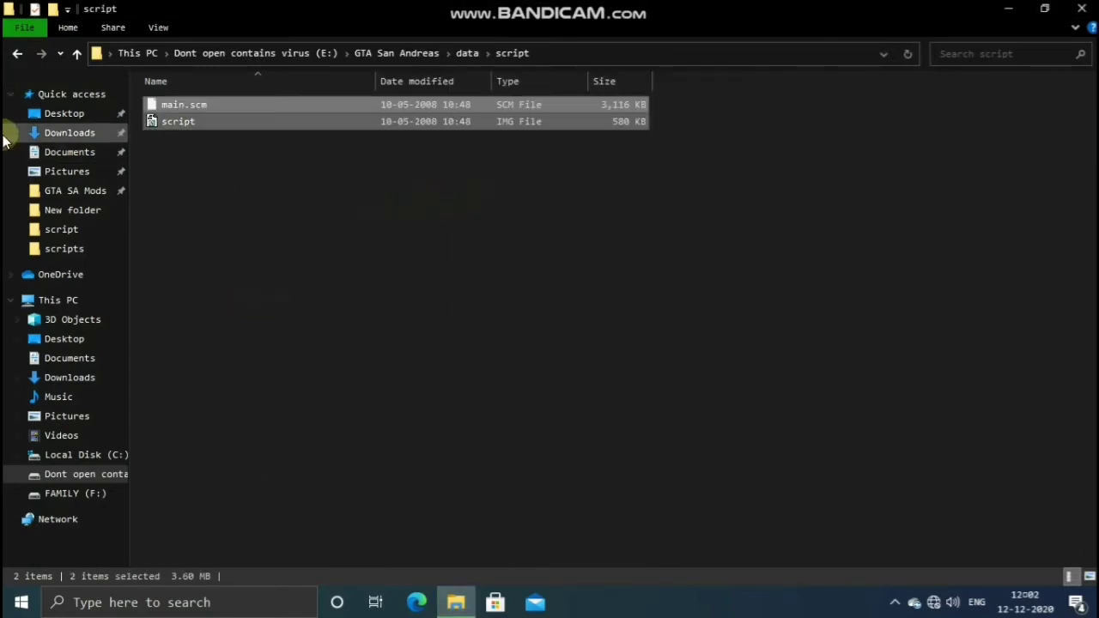
Step: Open the SAAC2 64-bit folder in GTA San Andreas and launch two instances of San Andreas Advanced Control
left_click(16, 54)
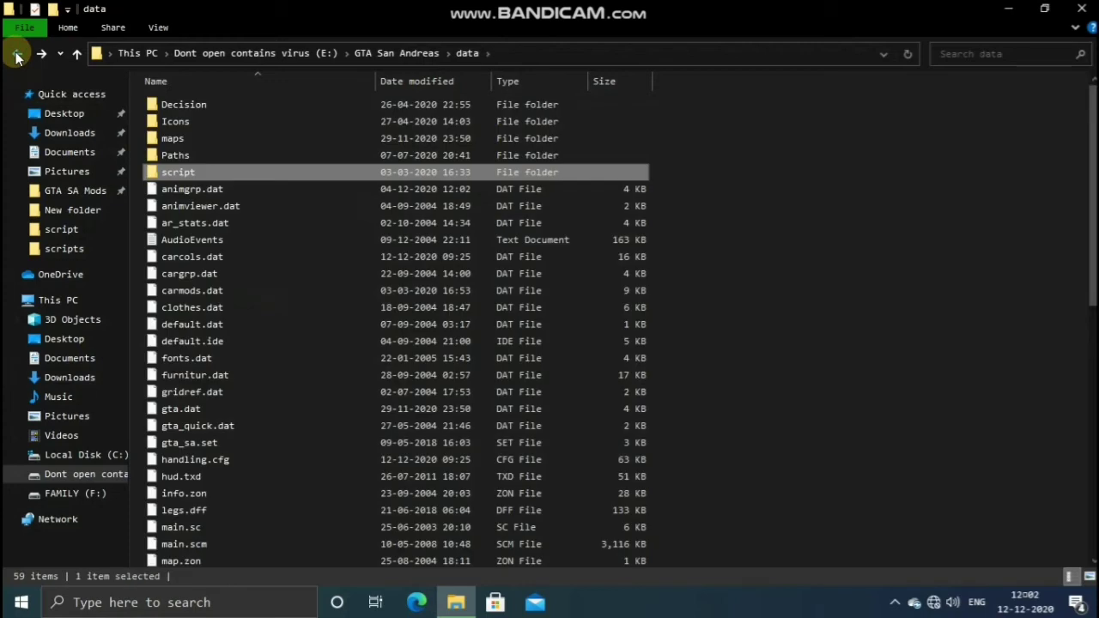
left_click(17, 54)
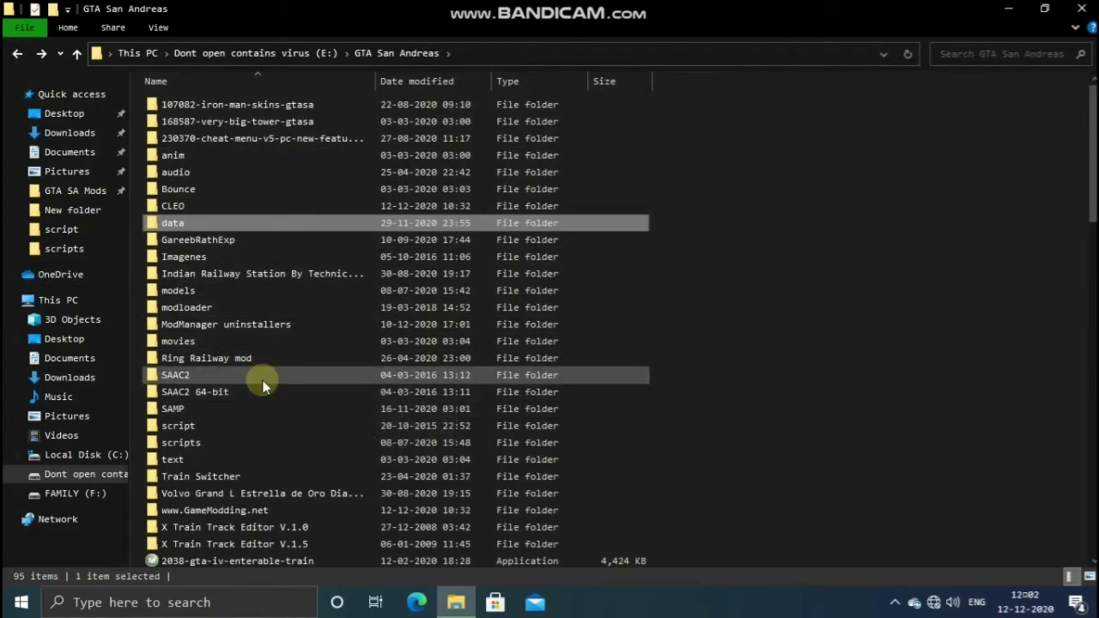
mouse_move(262, 379)
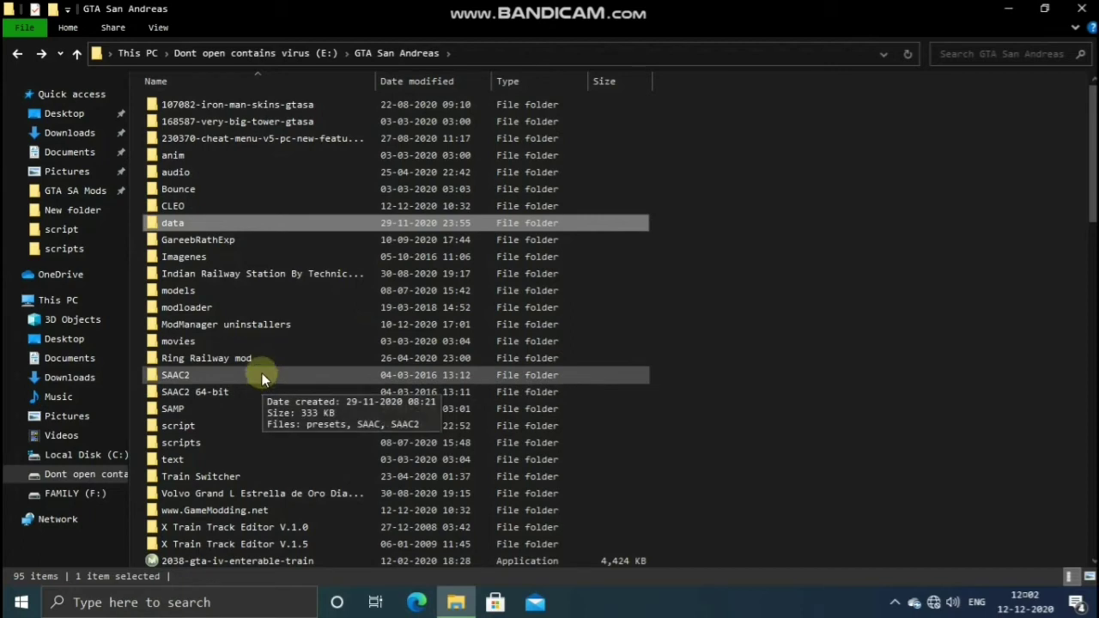
double_click(252, 395)
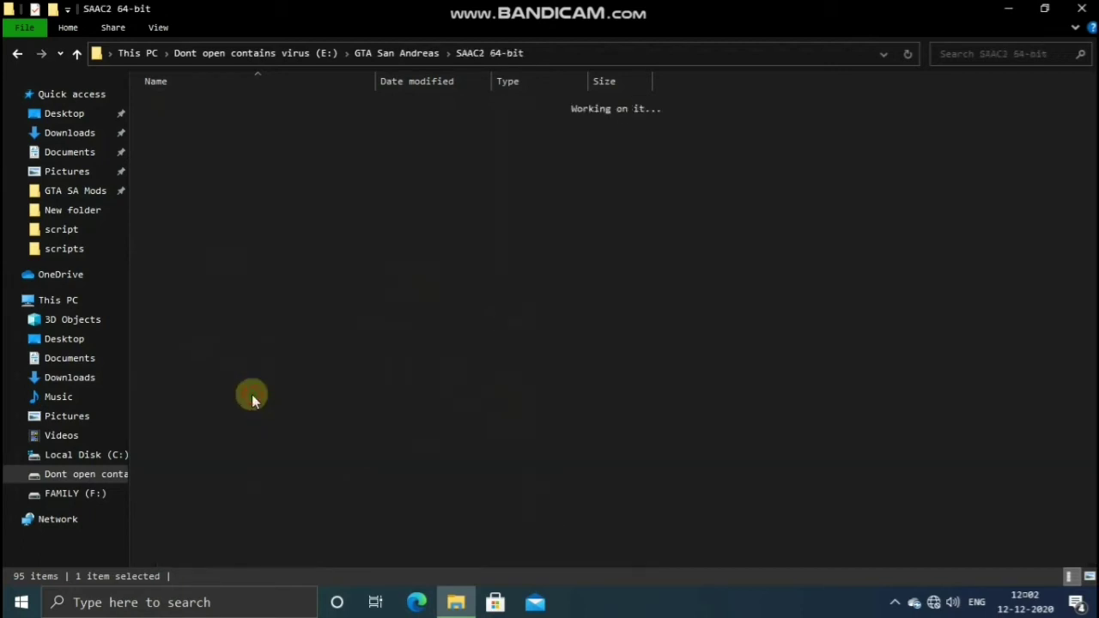
left_click(242, 155)
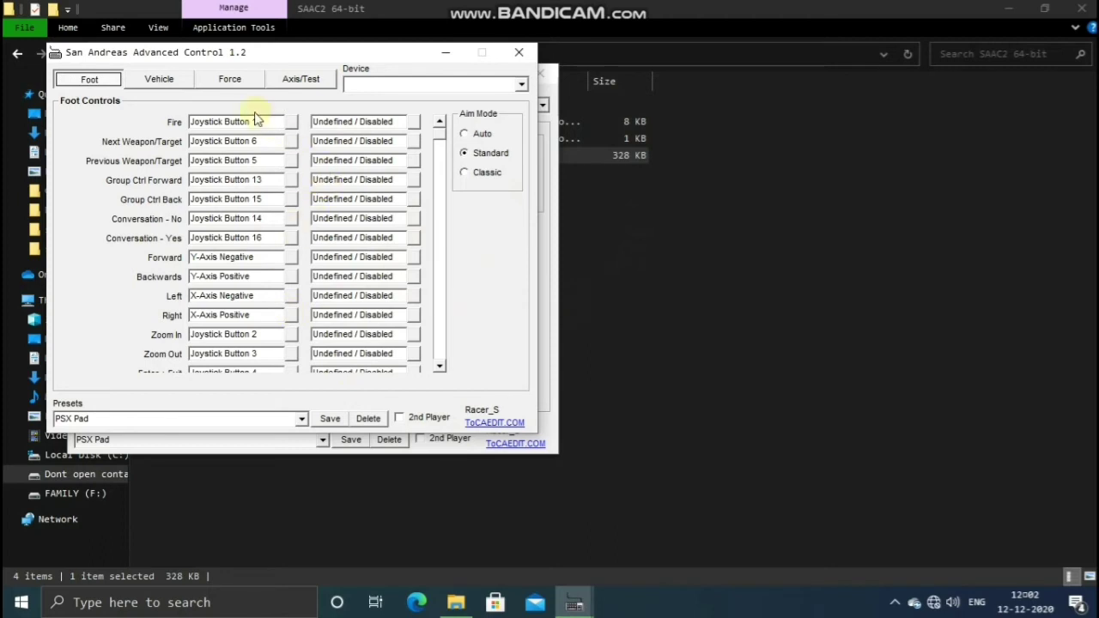
Step: Load the Keyboard preset in the first San Andreas Advanced Control window
left_click(289, 443)
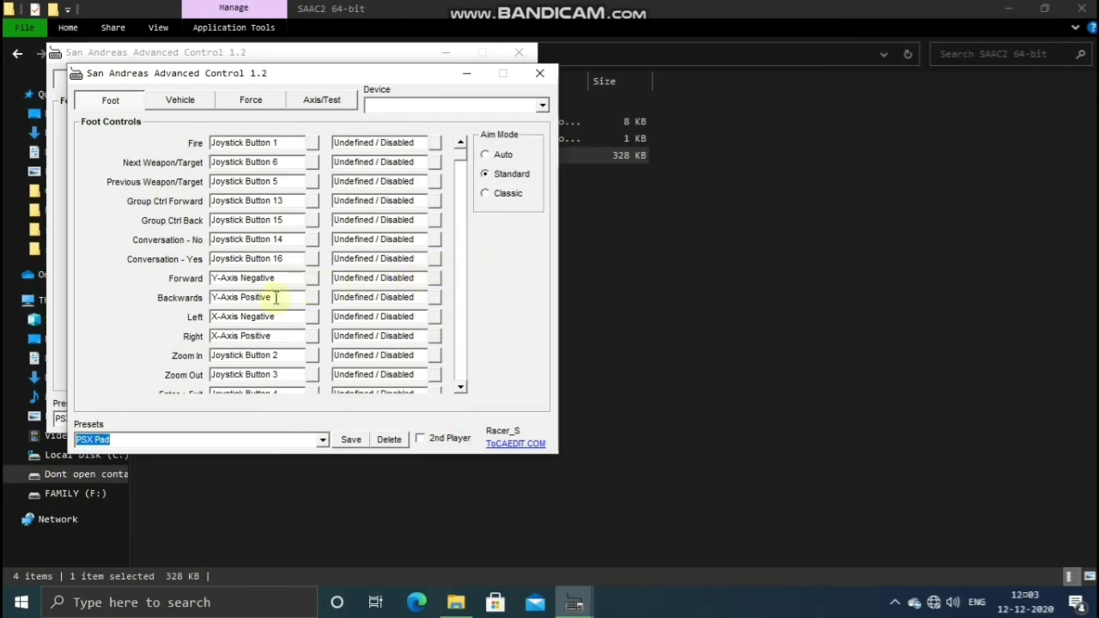
left_click(56, 348)
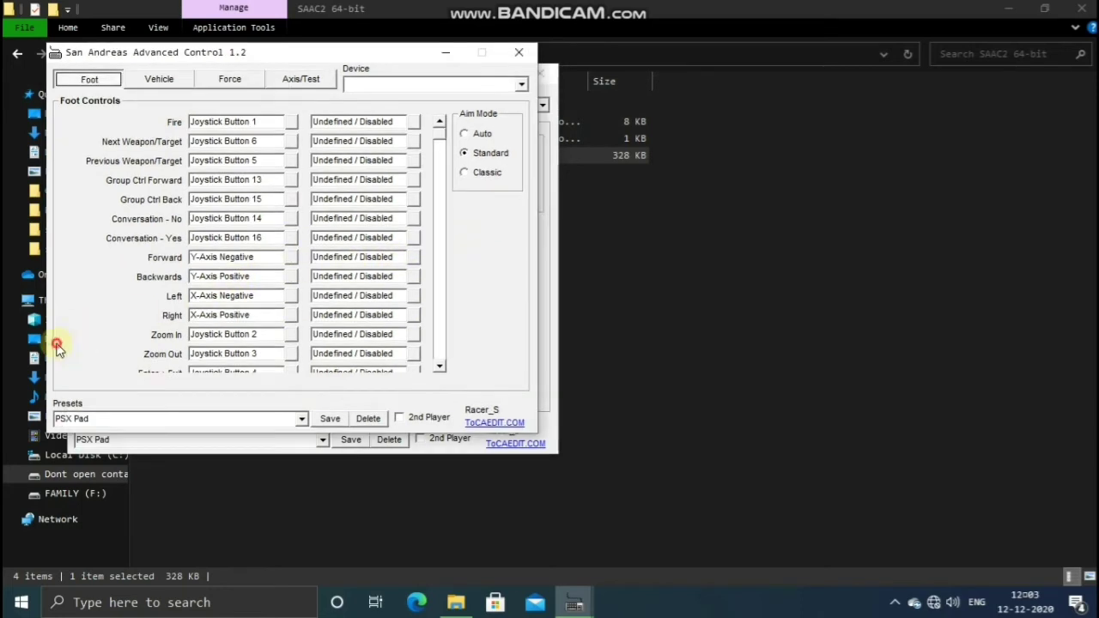
left_click(302, 419)
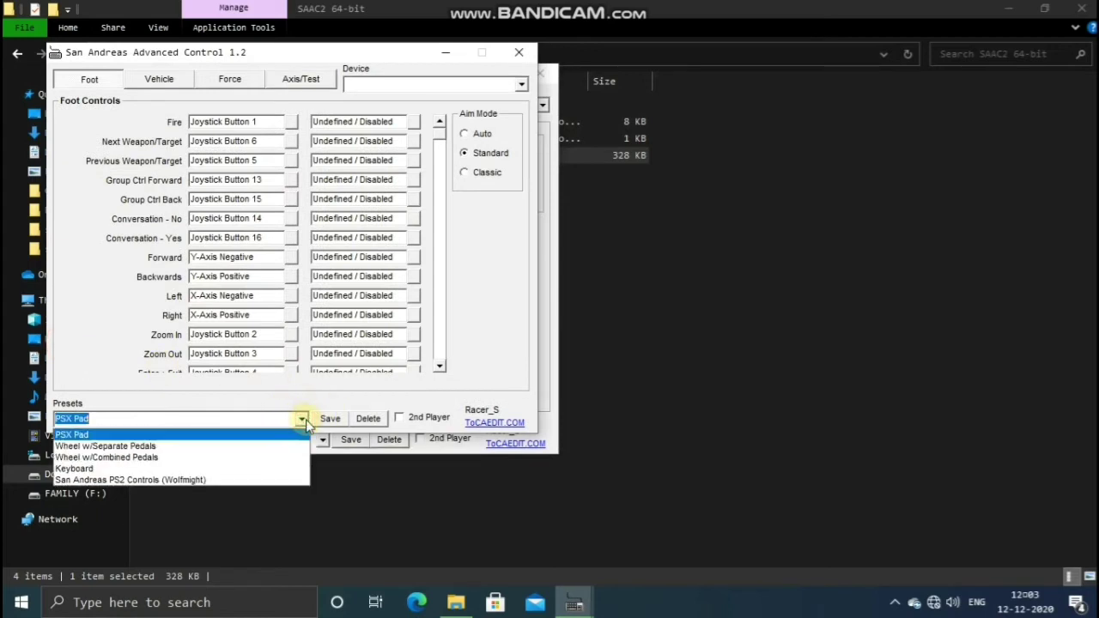
left_click(275, 469)
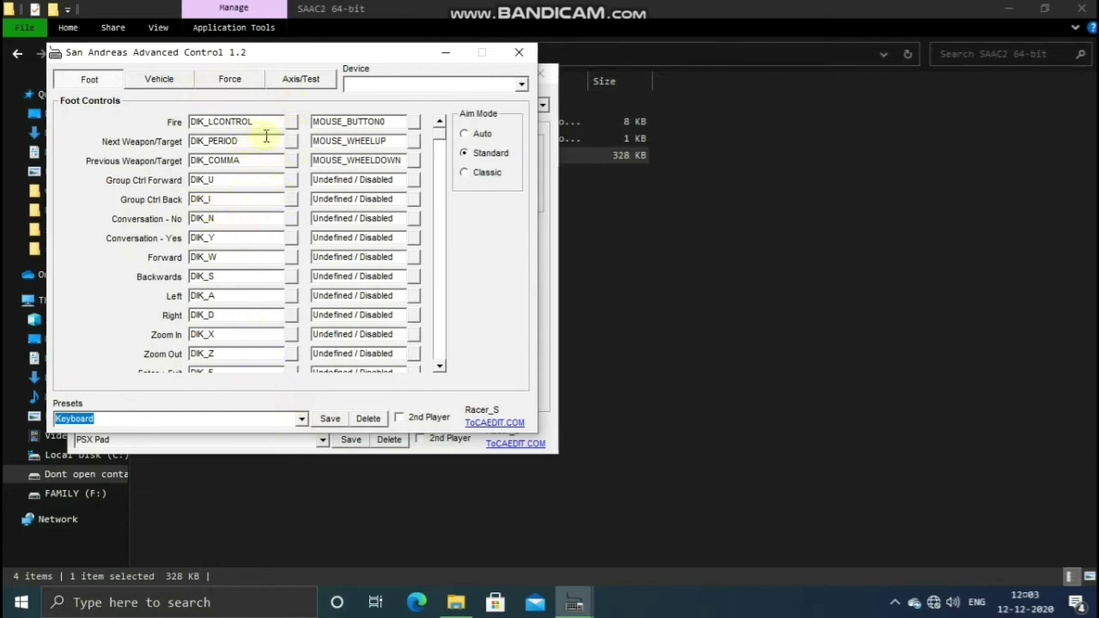
Step: In the second control window, load the Keyboard preset, name it keyborad 2 and set its aim mode to Classic
left_click(289, 442)
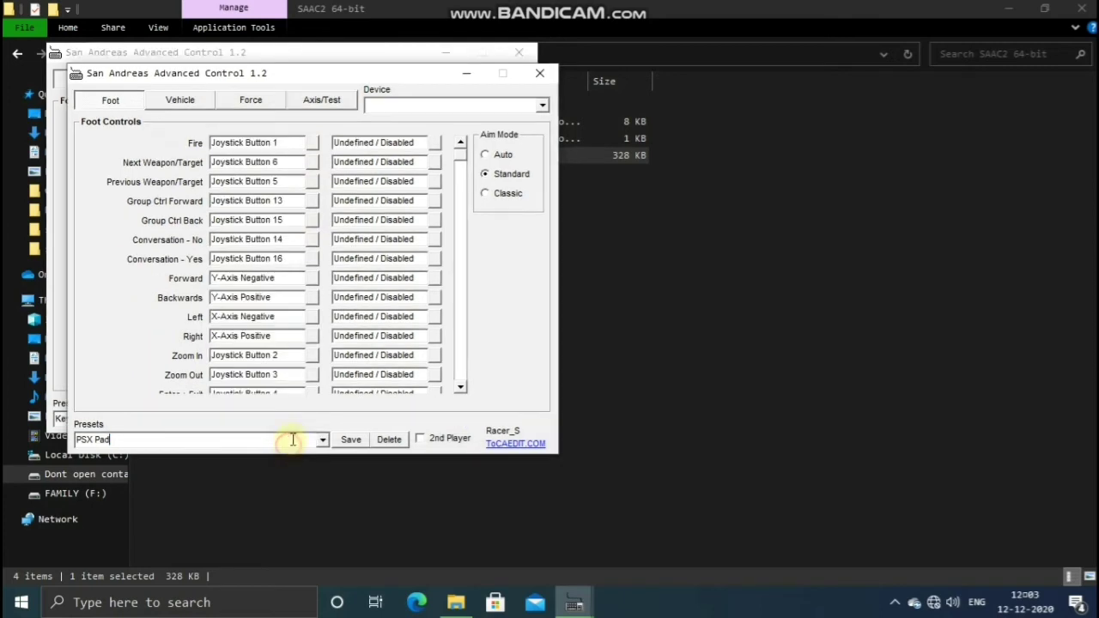
left_click(323, 440)
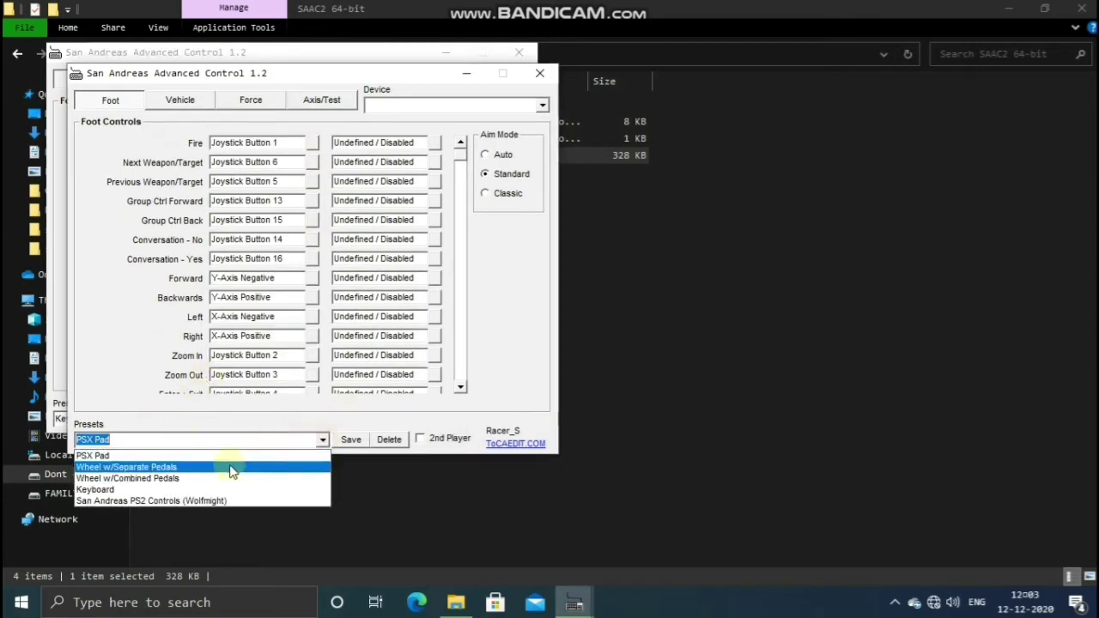
left_click(215, 488)
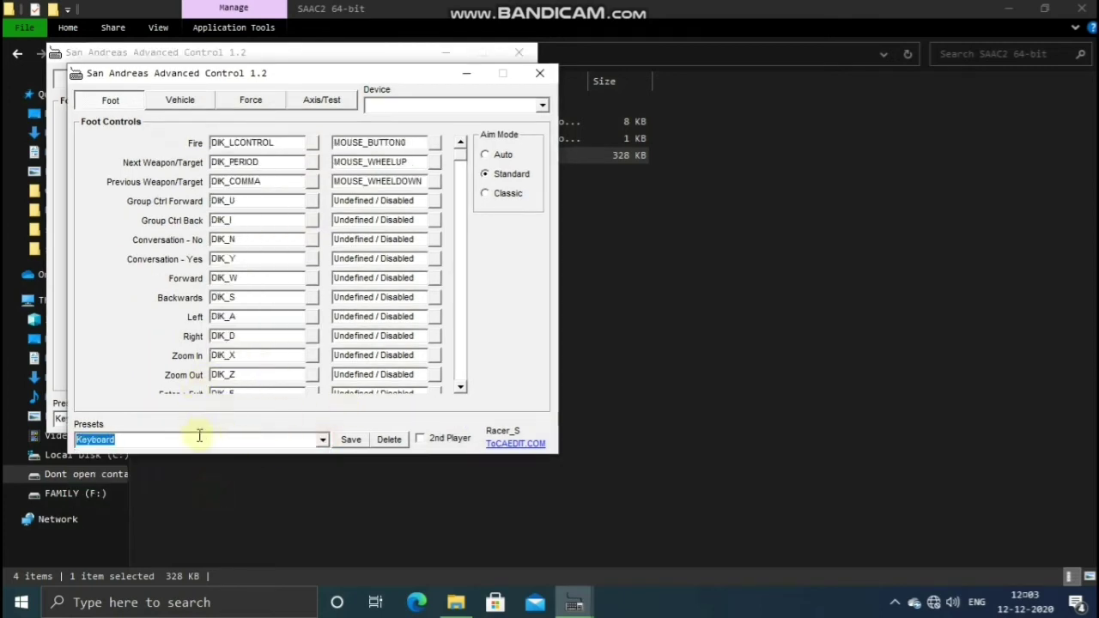
key("BackSpace")
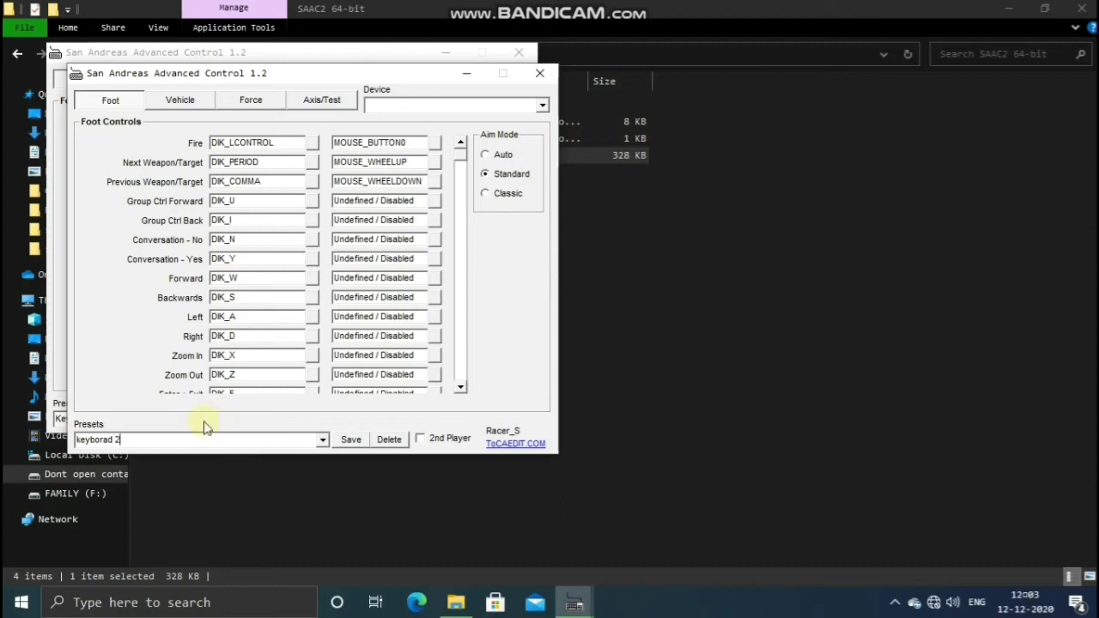
left_click(503, 196)
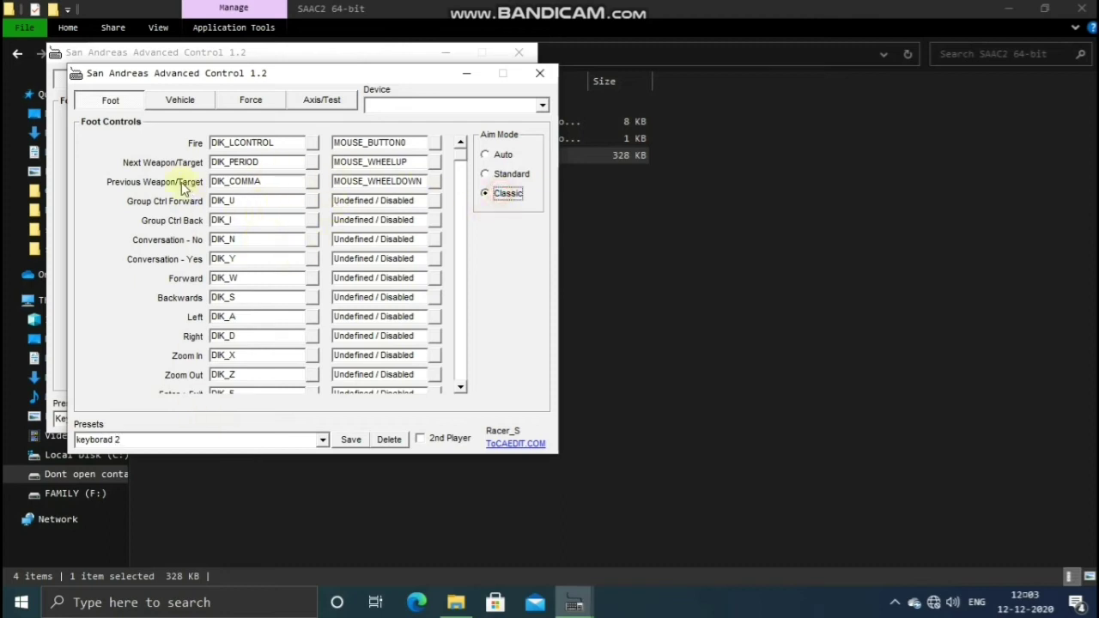
Step: Assign the Up, Down, Left and Right arrow keys to the Forward, Backwards, Left and Right foot controls of keyborad 2
left_click(247, 278)
key("Up")
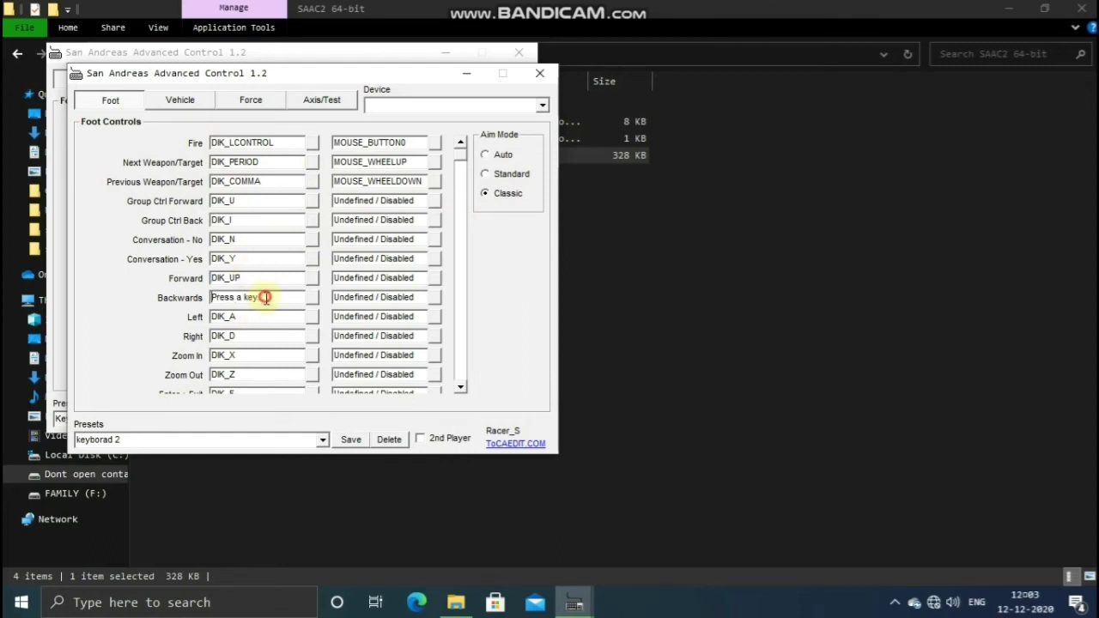
key("Down")
left_click(268, 316)
key("Left")
left_click(262, 336)
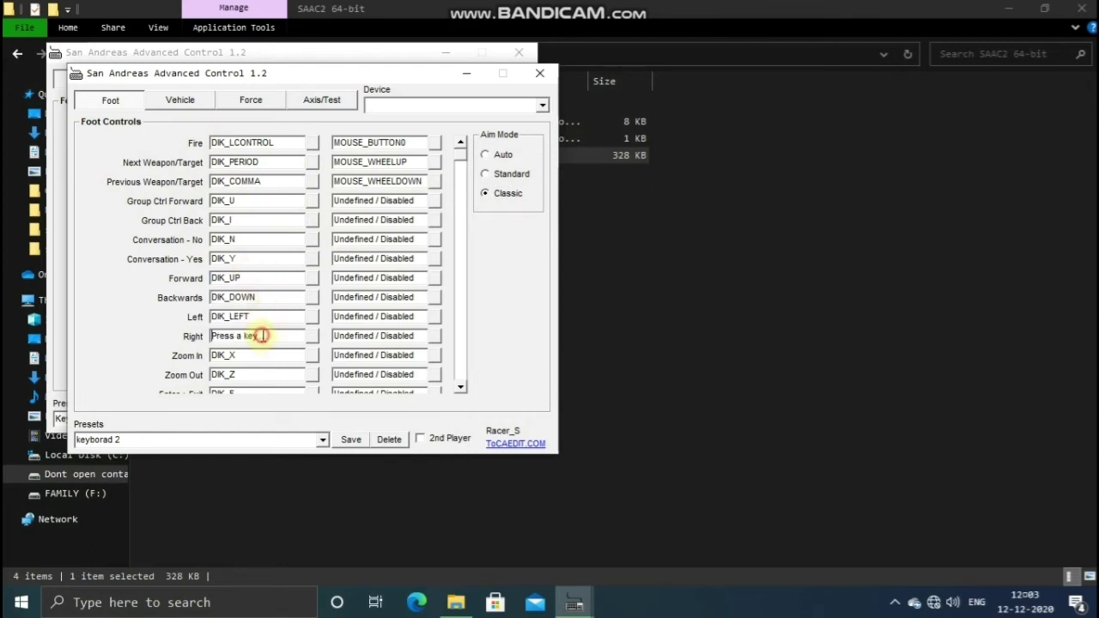
key("Right")
Step: Check the Vehicle, Force and Axis/Test settings of keyborad 2 and enable its 2nd Player option
left_click(182, 101)
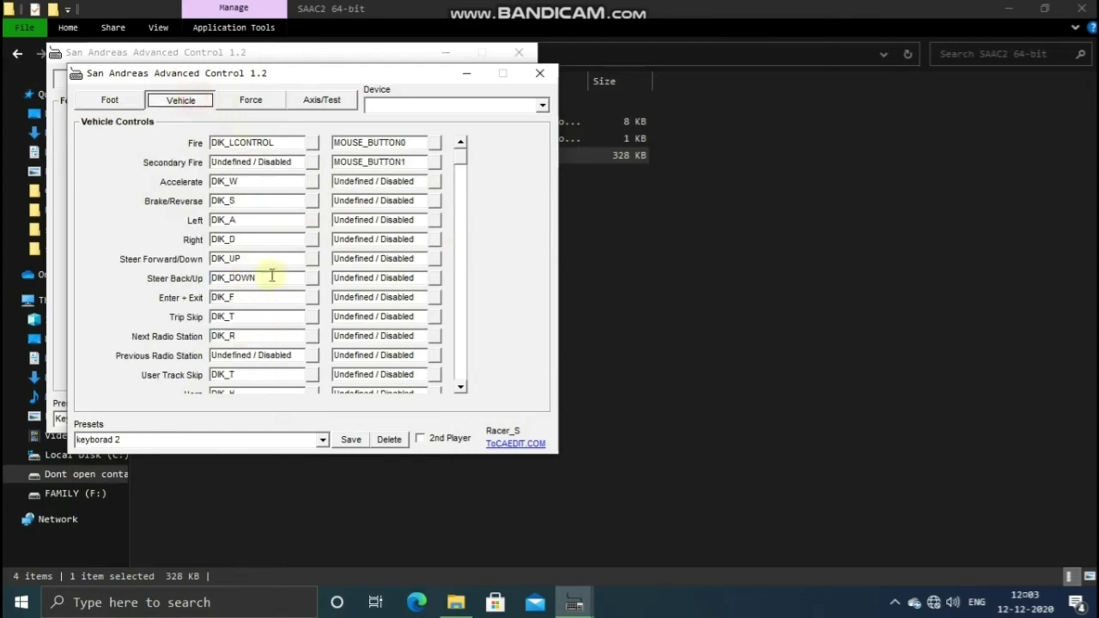
left_click_drag(469, 165, 478, 135)
left_click(251, 100)
left_click(322, 100)
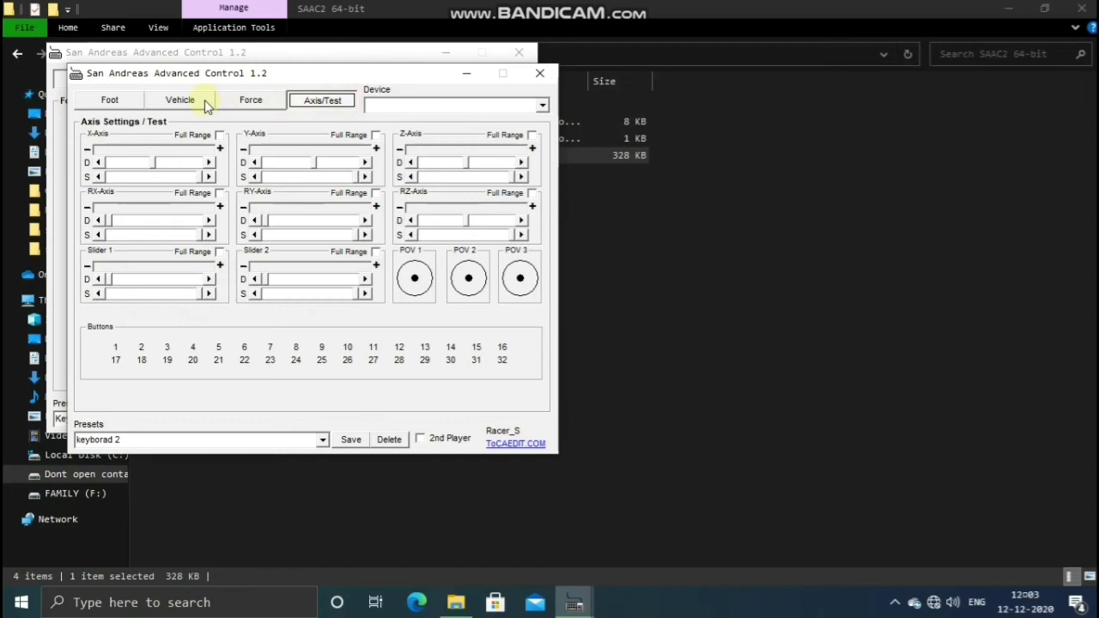
left_click(111, 101)
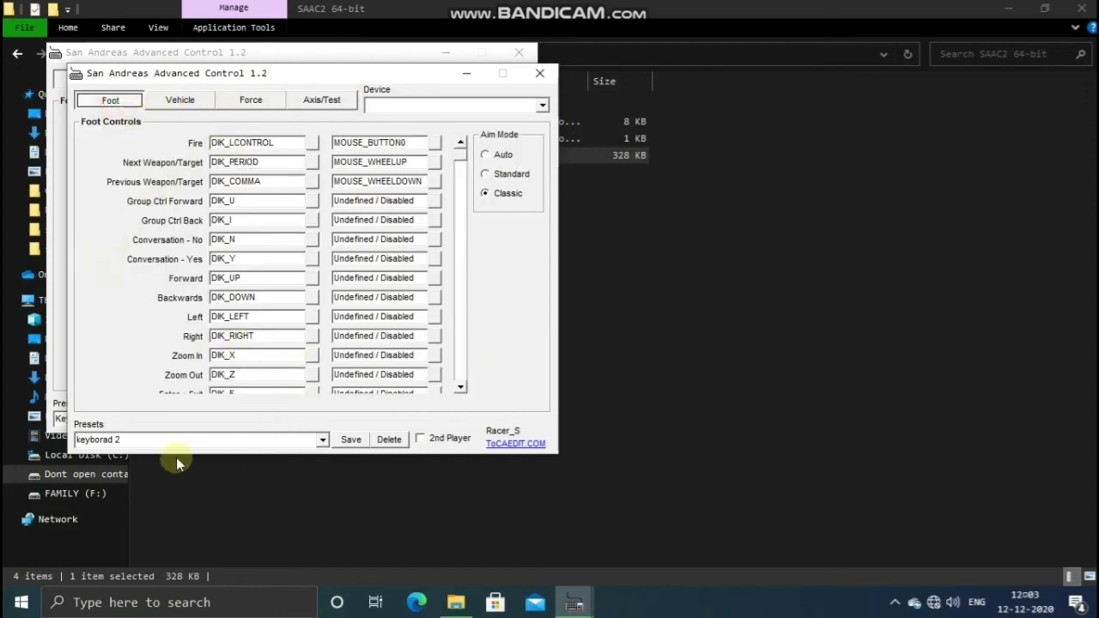
left_click(419, 440)
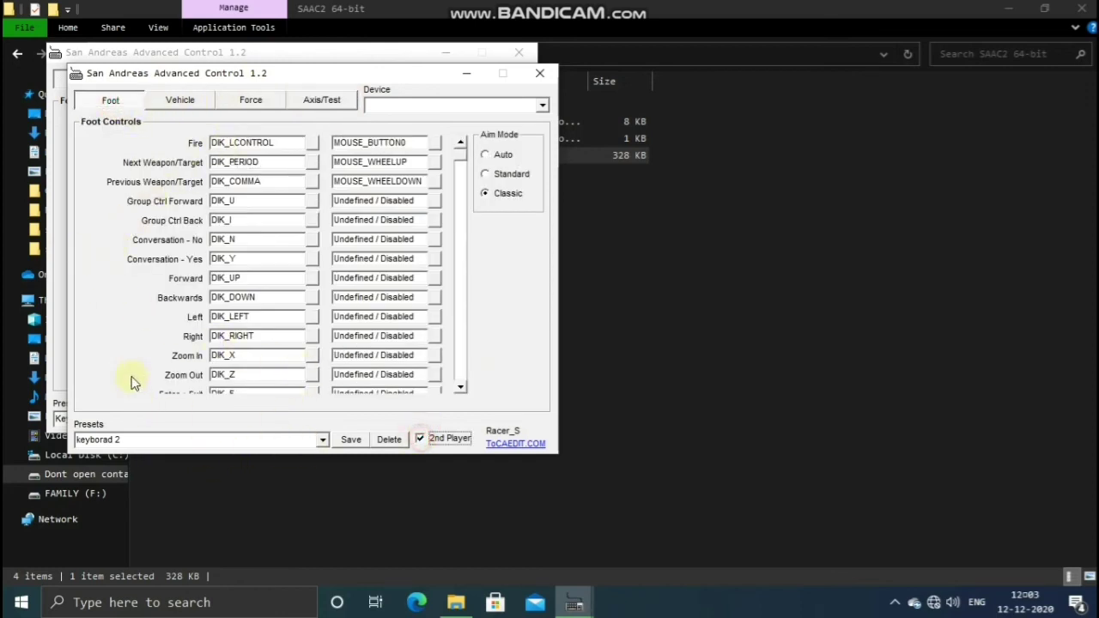
Step: Set the first control window's aim mode to Classic and minimise both San Andreas Advanced Control windows
left_click(57, 359)
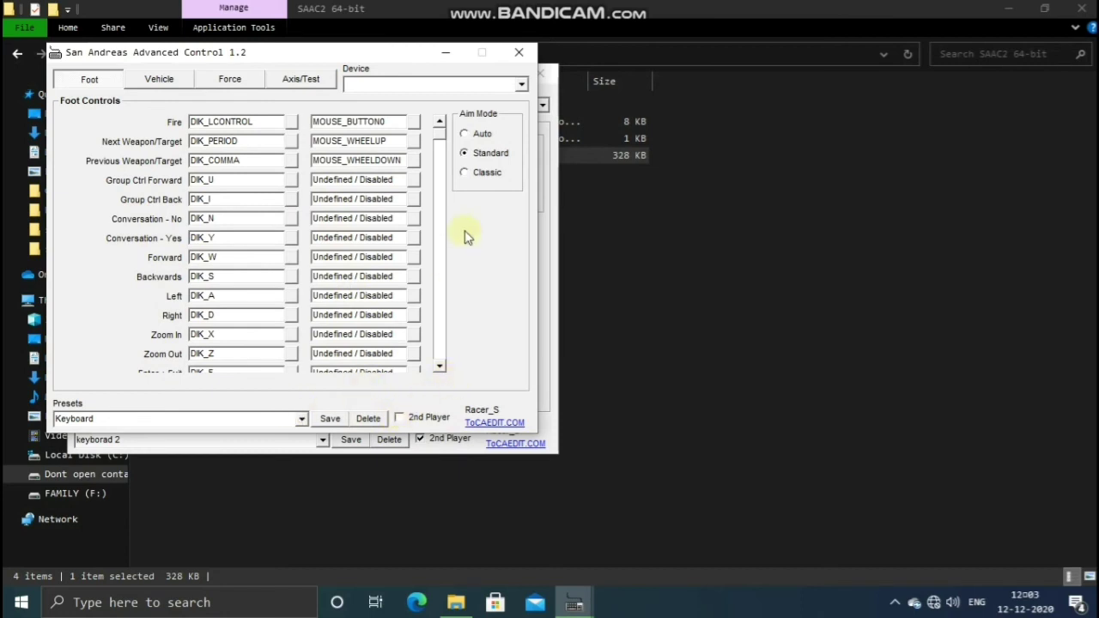
left_click(477, 175)
left_click(445, 53)
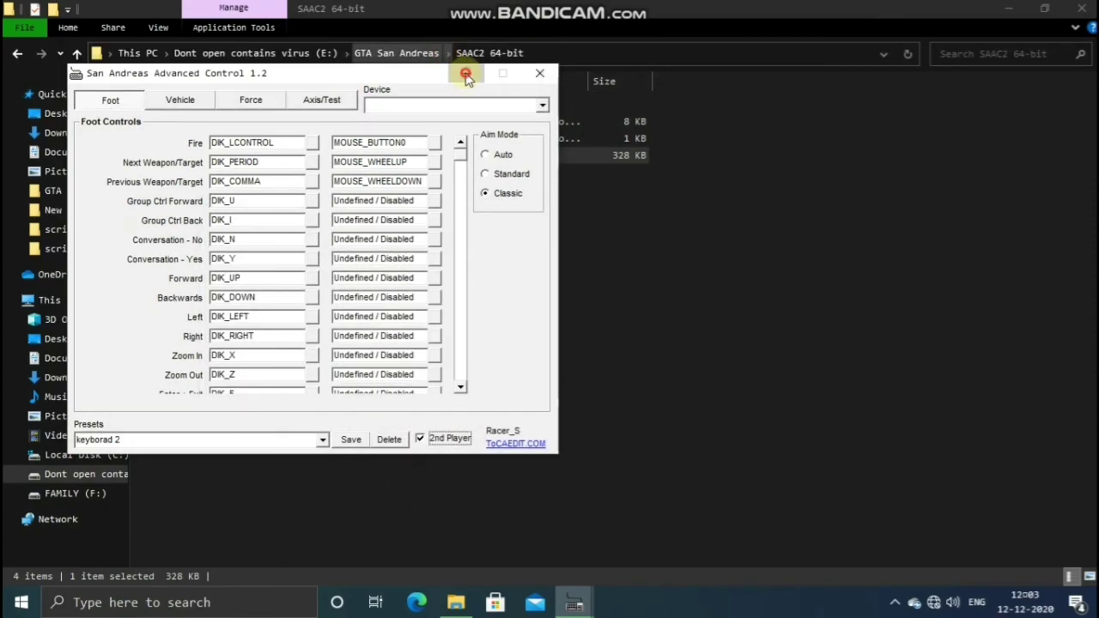
left_click(466, 73)
Step: Return to the GTA San Andreas folder and browse down through its application files
left_click(18, 53)
scroll(225, 187, "down", 15)
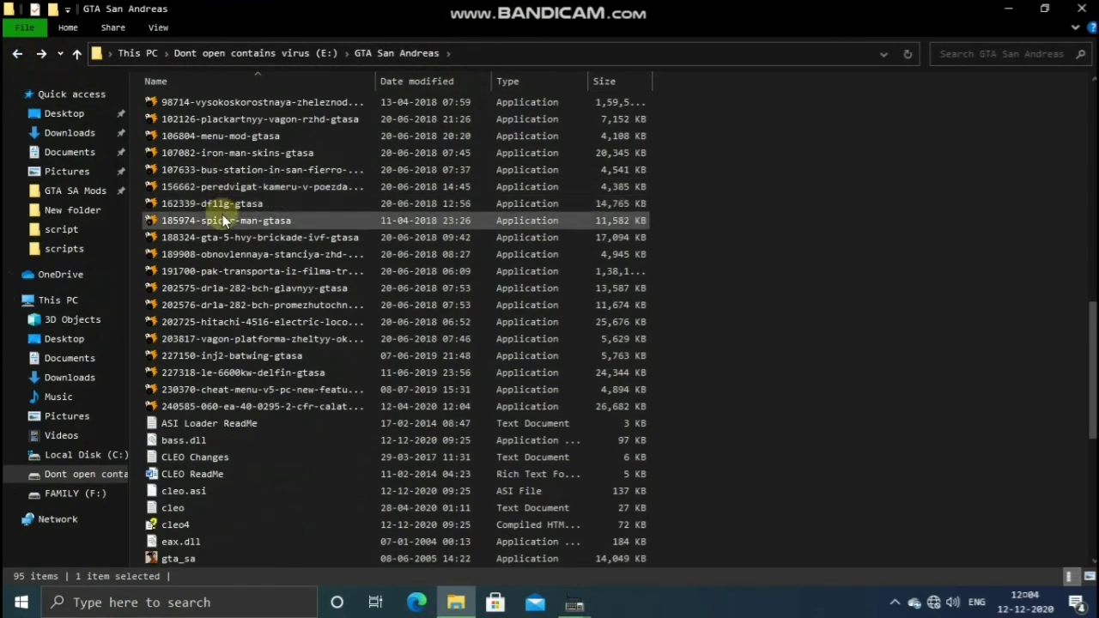